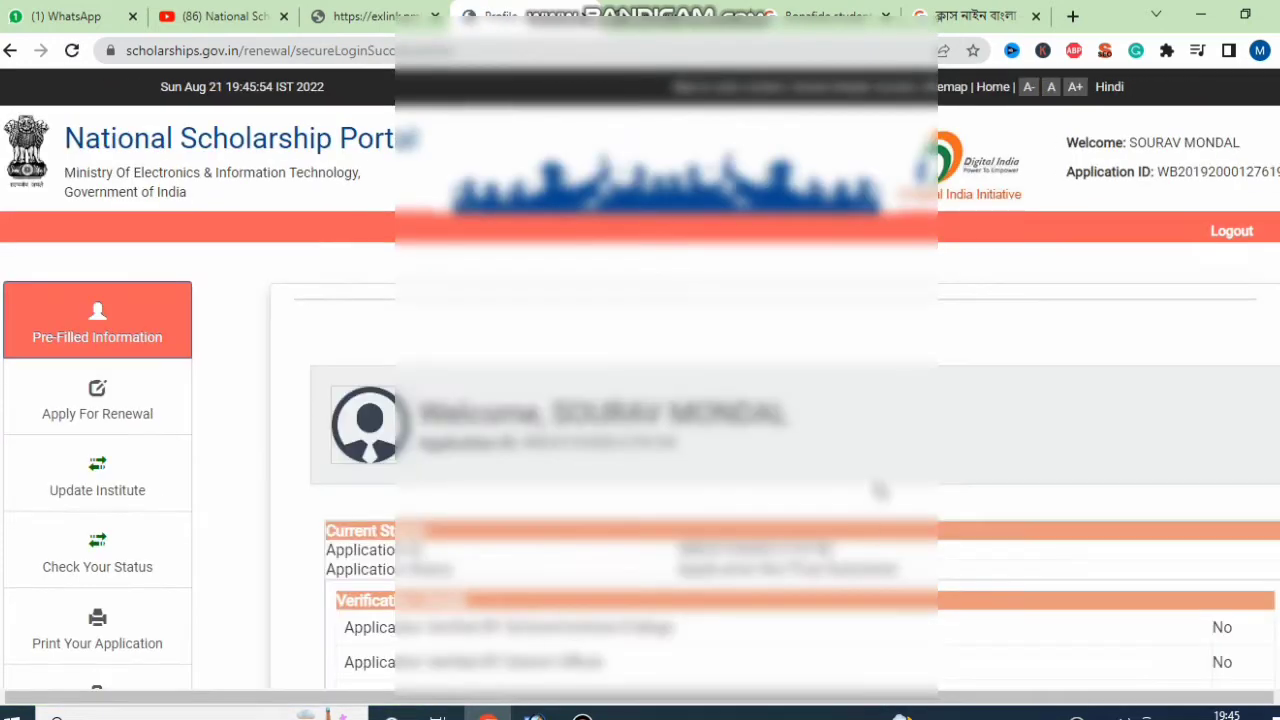
Step: Review the application's current status, verification details and verification history
scroll(880, 490, "down", 1)
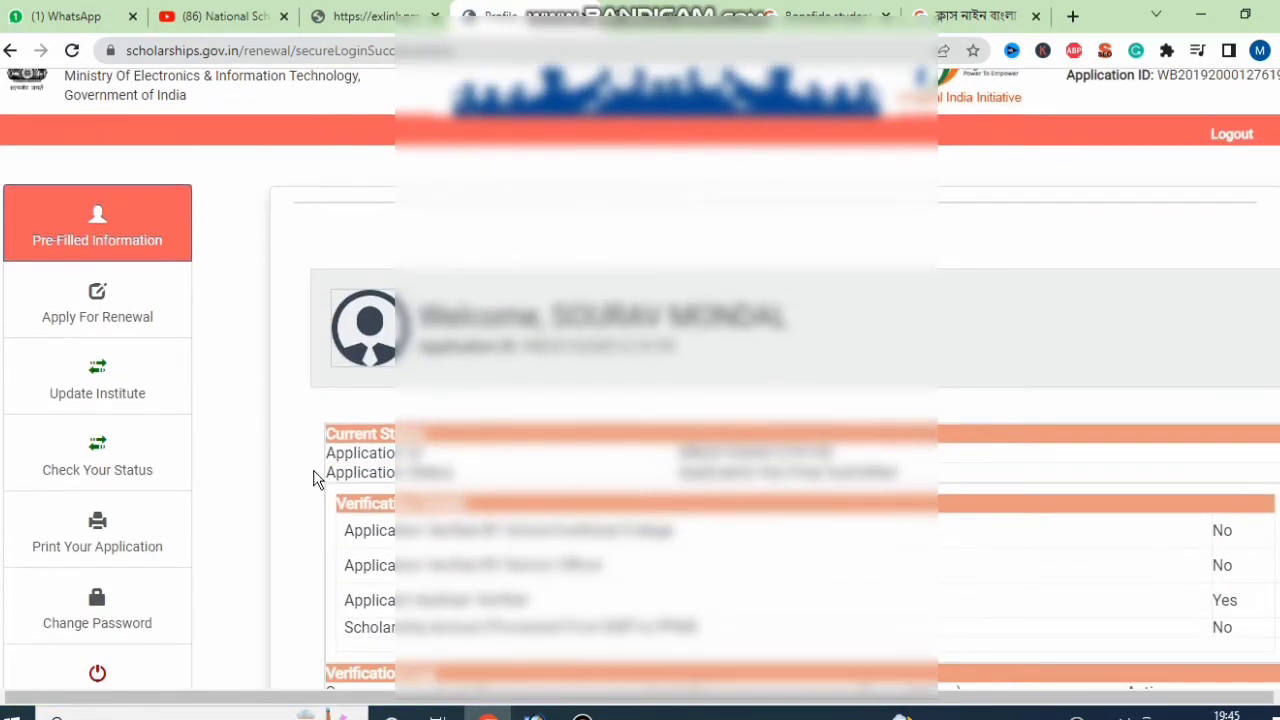
left_click_drag(320, 449, 508, 463)
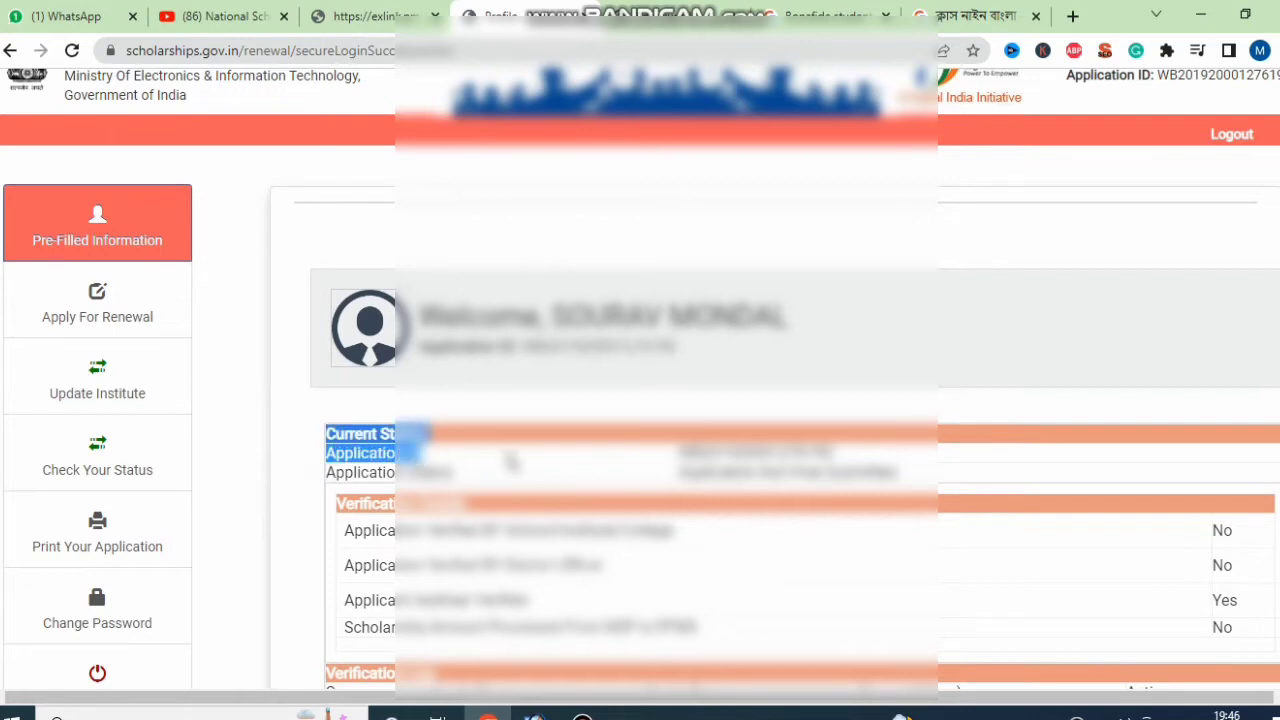
left_click(515, 455)
scroll(470, 494, "down", 1)
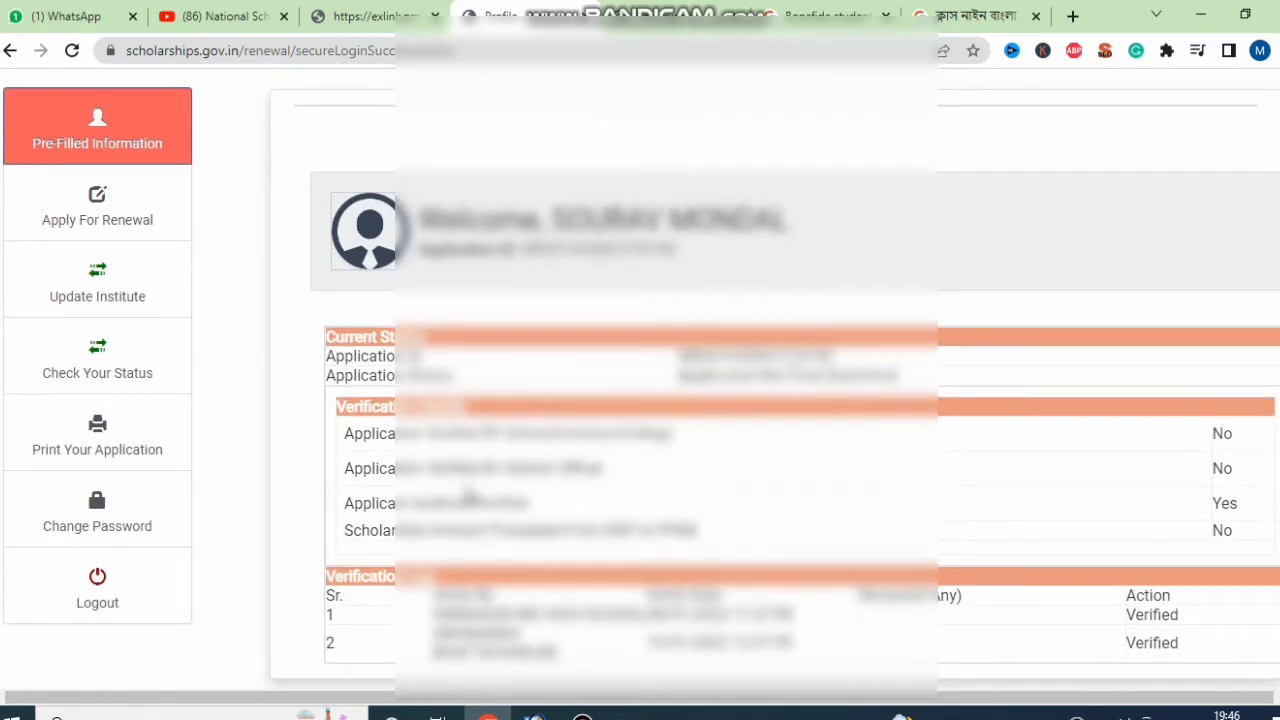
scroll(470, 497, "down", 1)
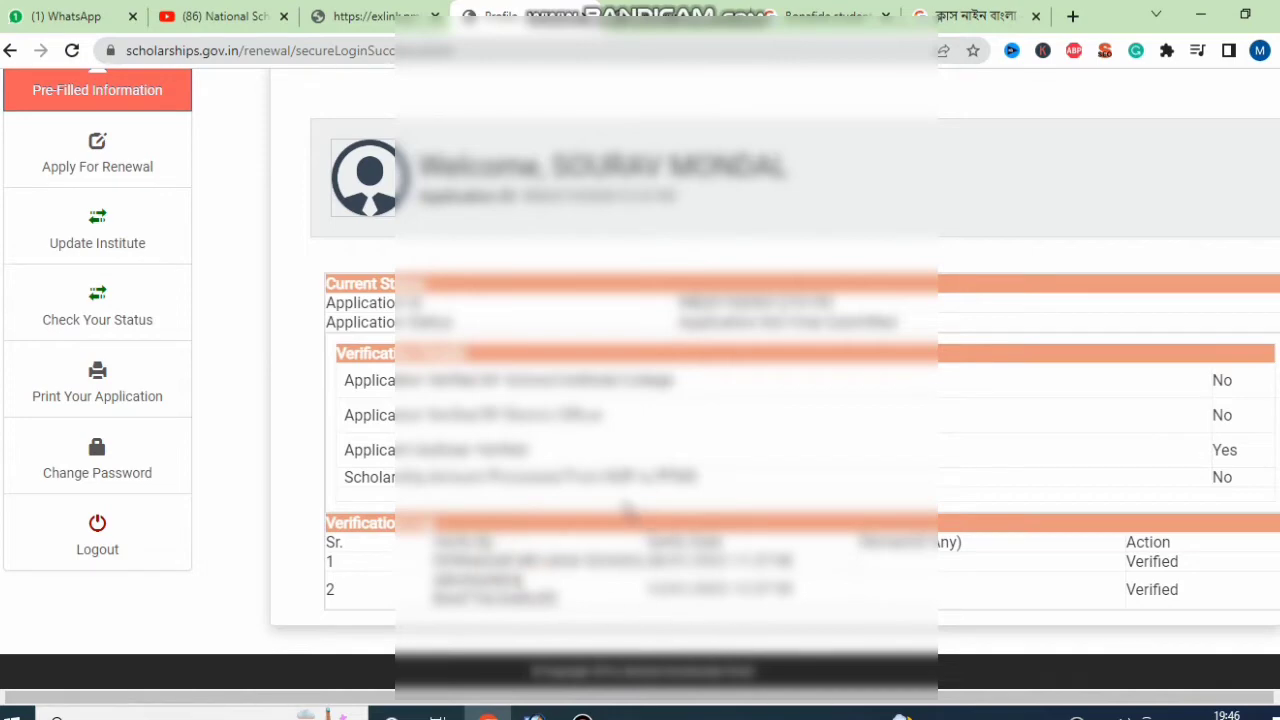
scroll(628, 512, "up", 3)
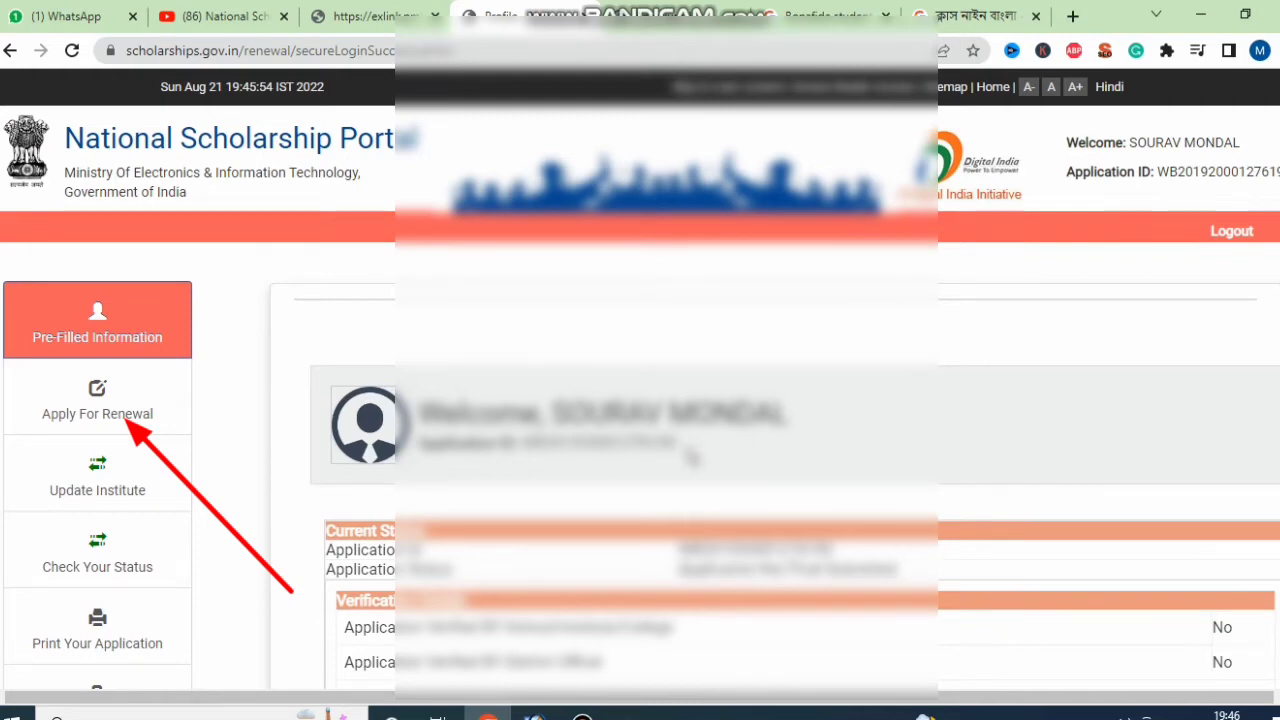
left_click(582, 714)
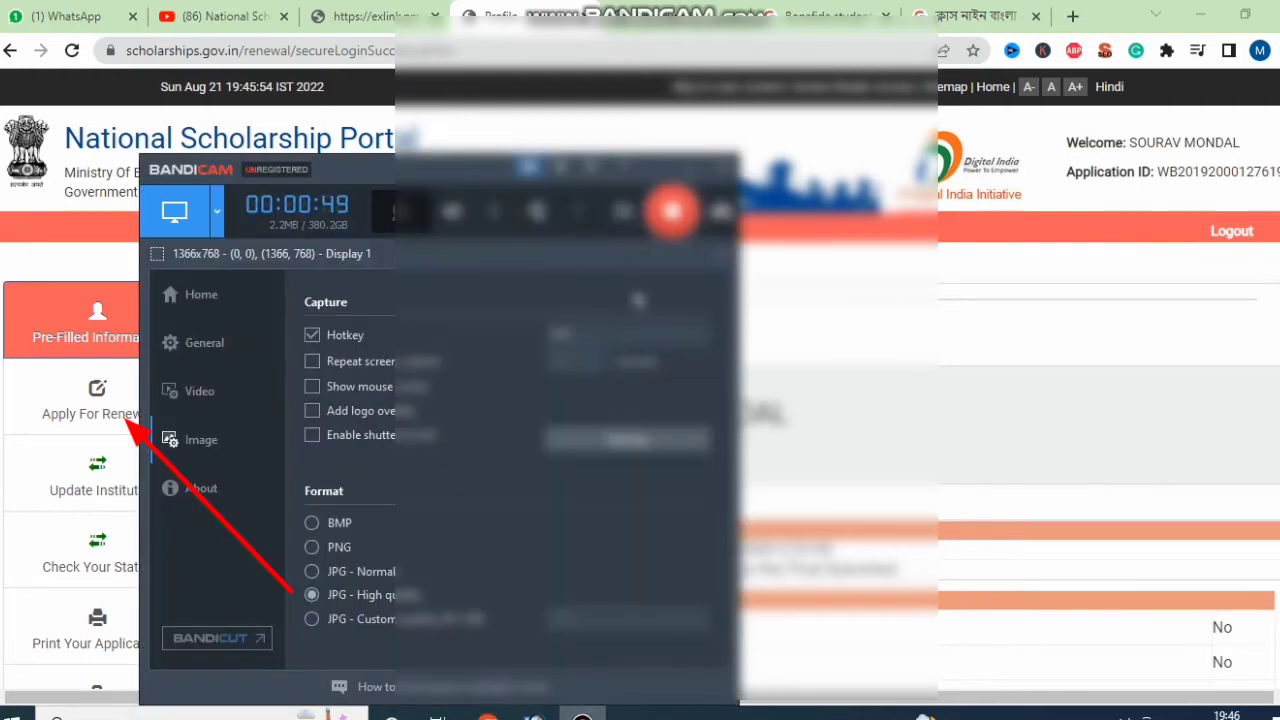
left_click(582, 714)
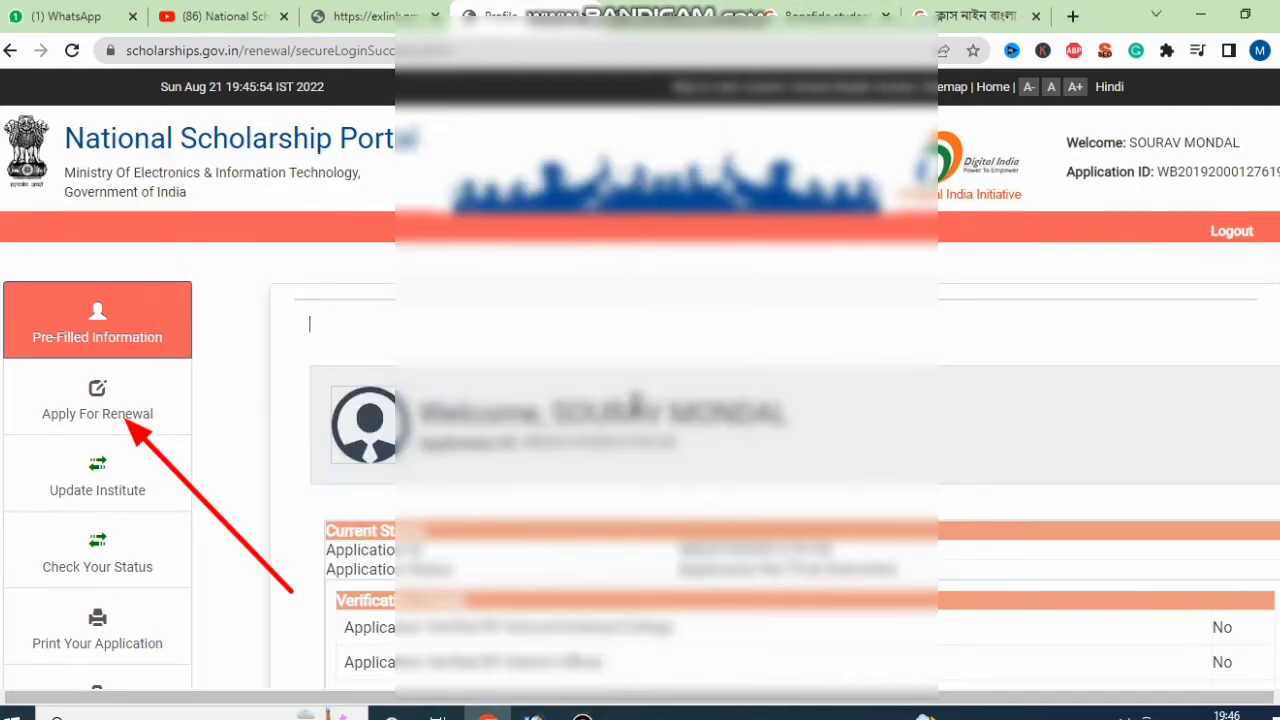
Step: Open the scholarship renewal application and review the pre-filled scheme, student name, father's name and present institute
left_click(135, 416)
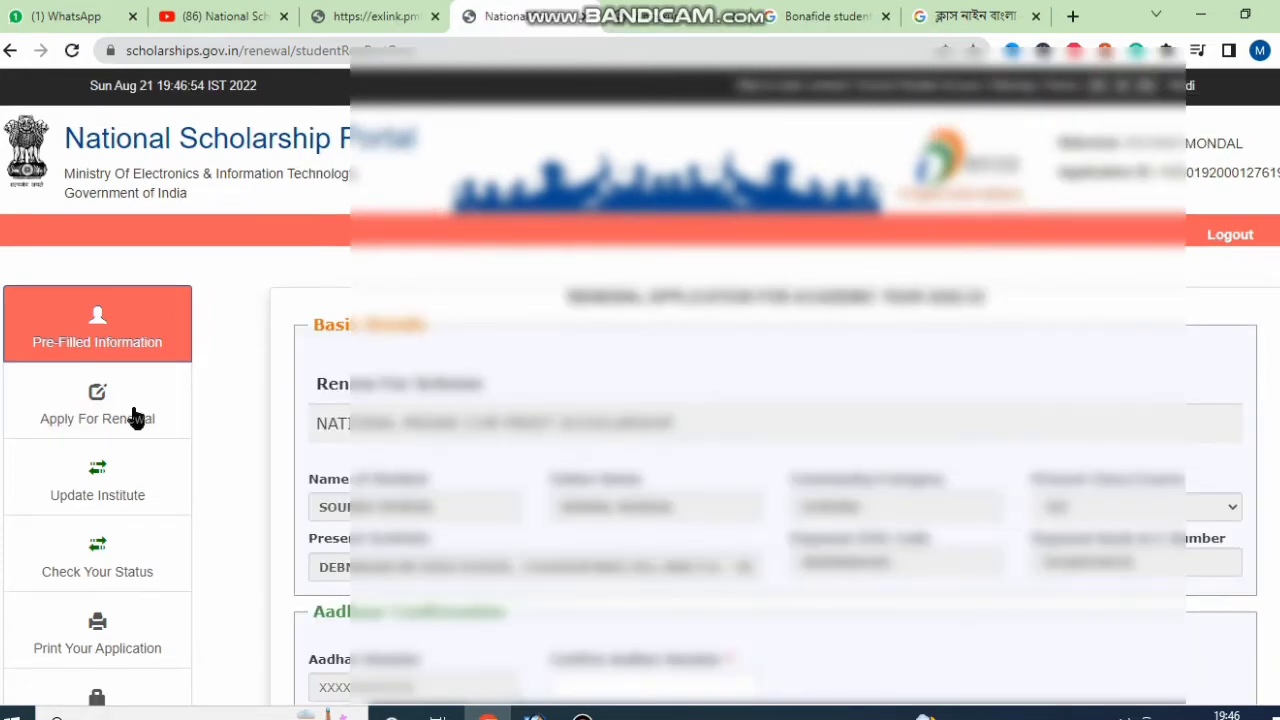
left_click_drag(312, 382, 448, 418)
left_click(448, 418)
left_click(320, 501)
left_click(548, 512)
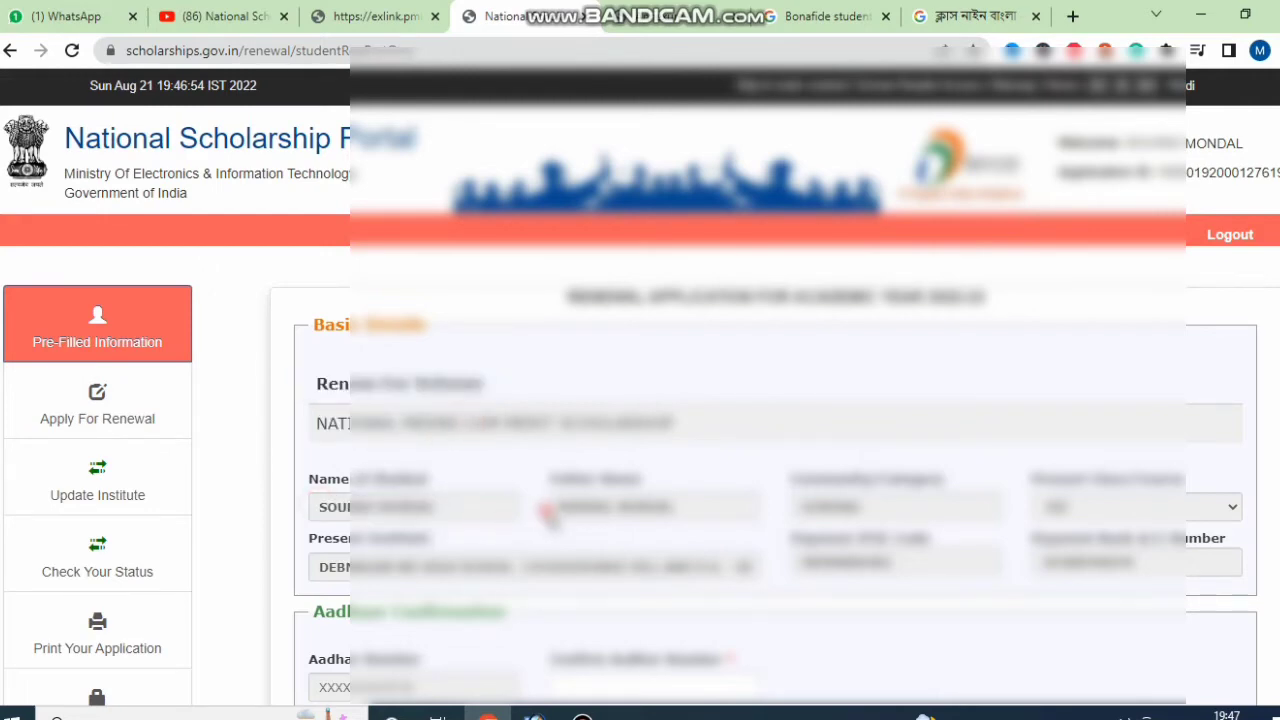
left_click_drag(548, 512, 710, 511)
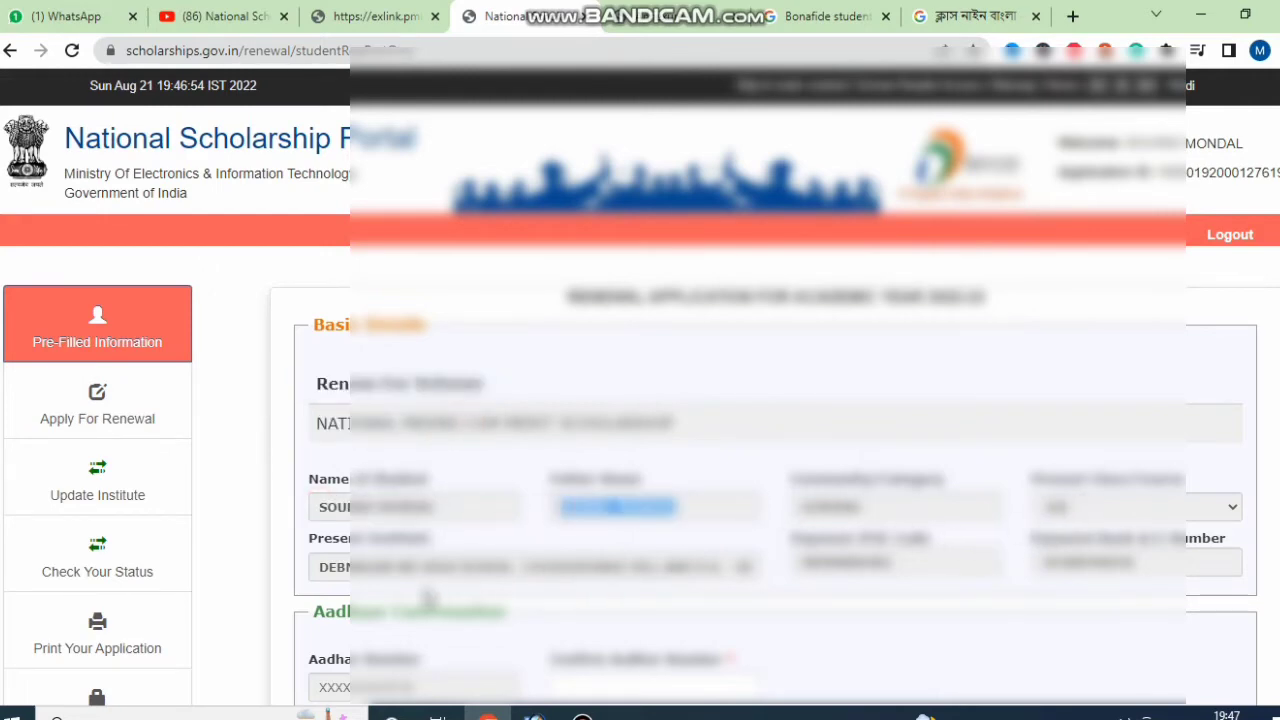
left_click_drag(309, 566, 754, 567)
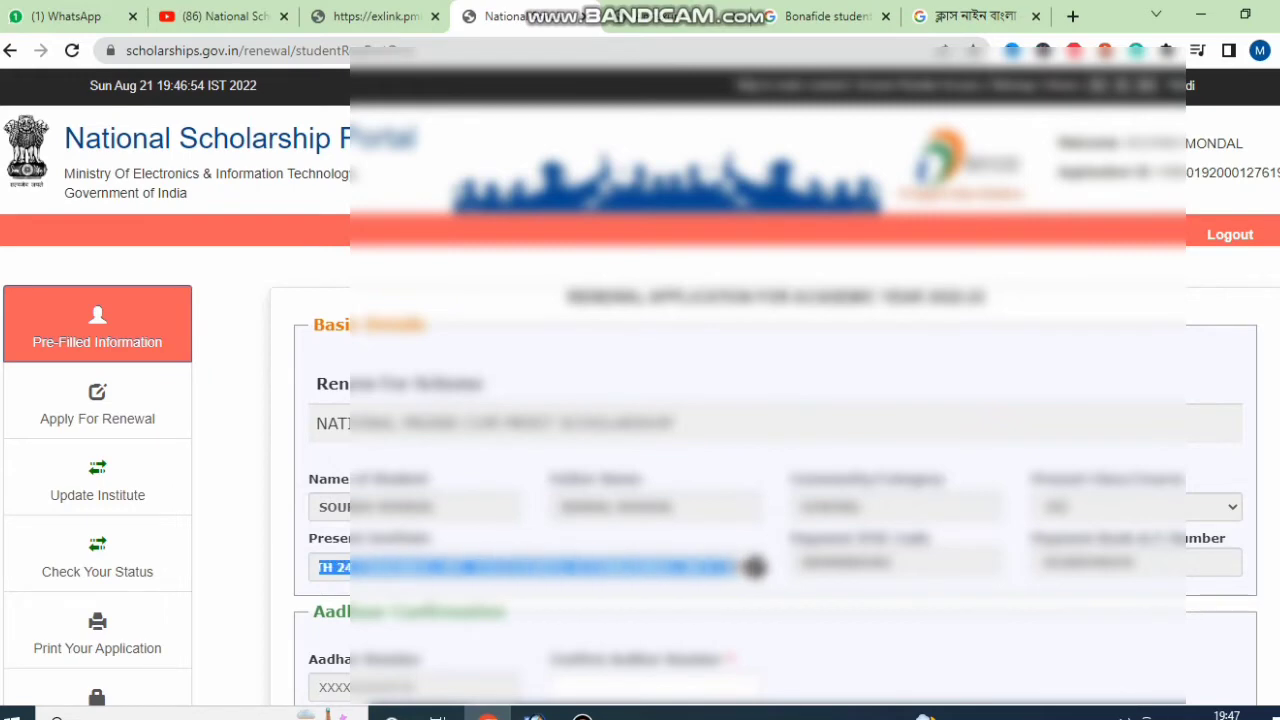
left_click(566, 568)
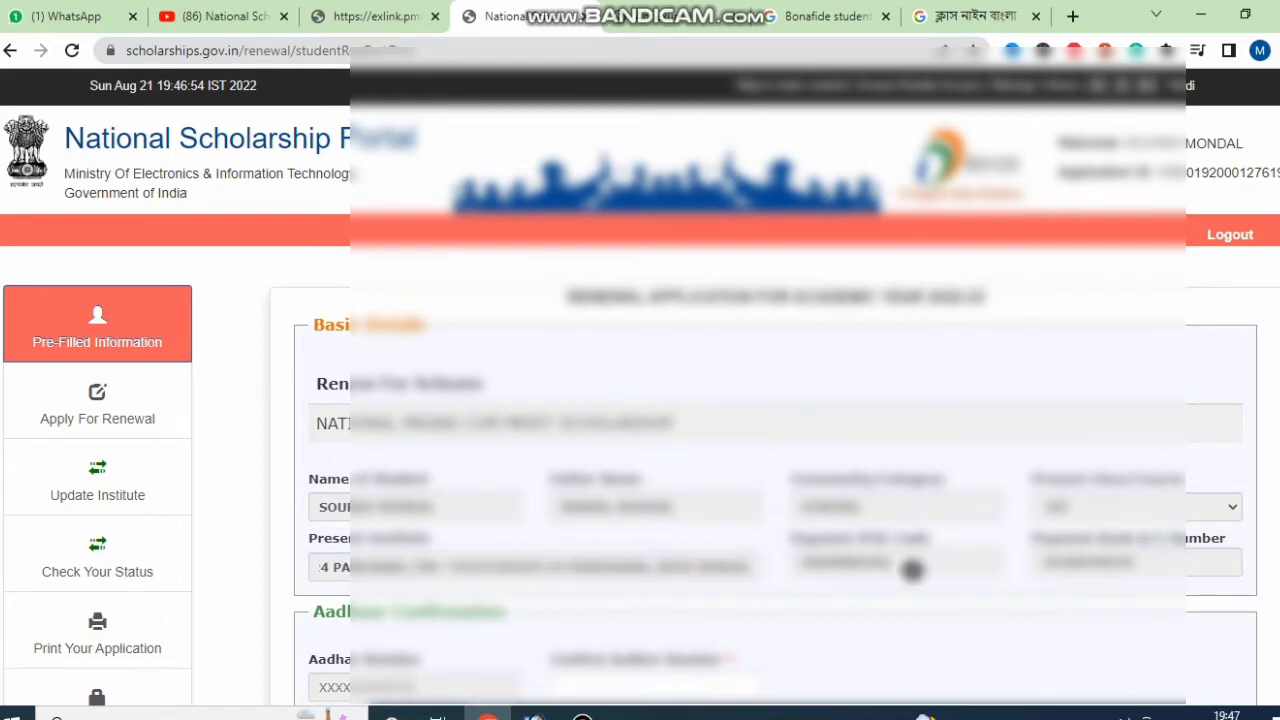
Step: Enter the student's Aadhaar number as confirmation in the Aadhaar Confirmation section
scroll(666, 514, "down", 4)
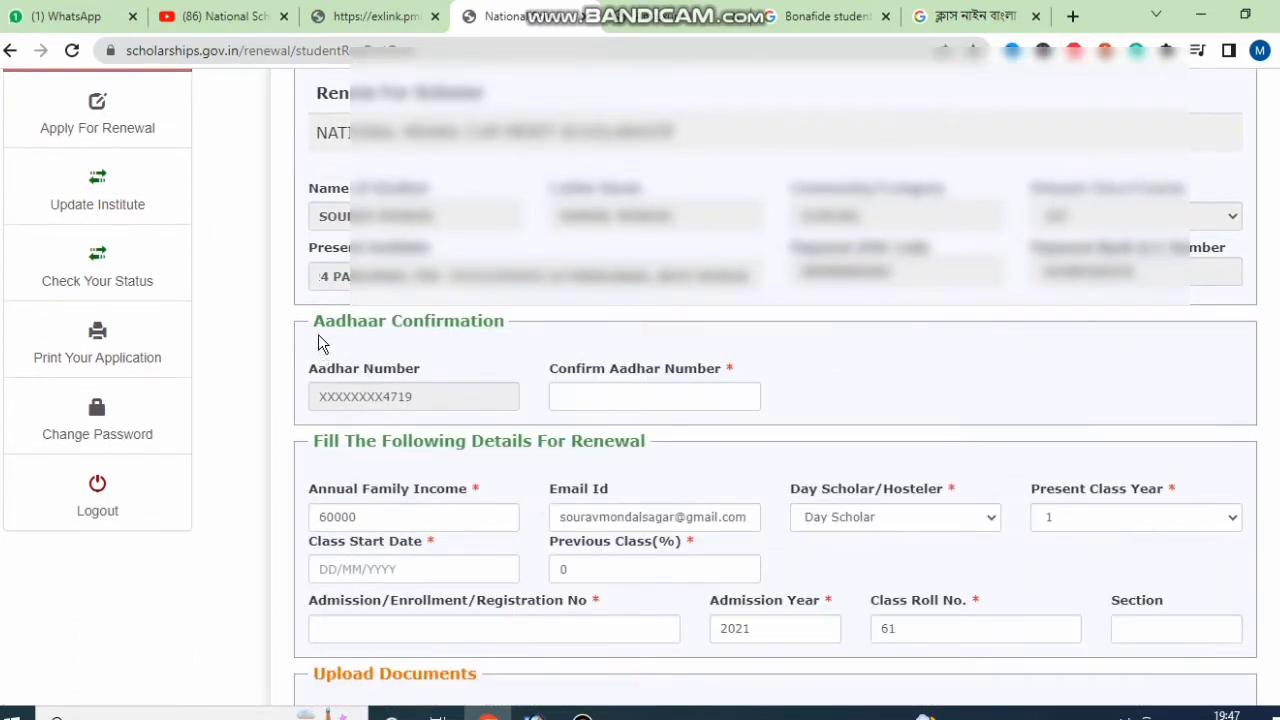
left_click_drag(313, 321, 531, 323)
left_click_drag(318, 368, 440, 370)
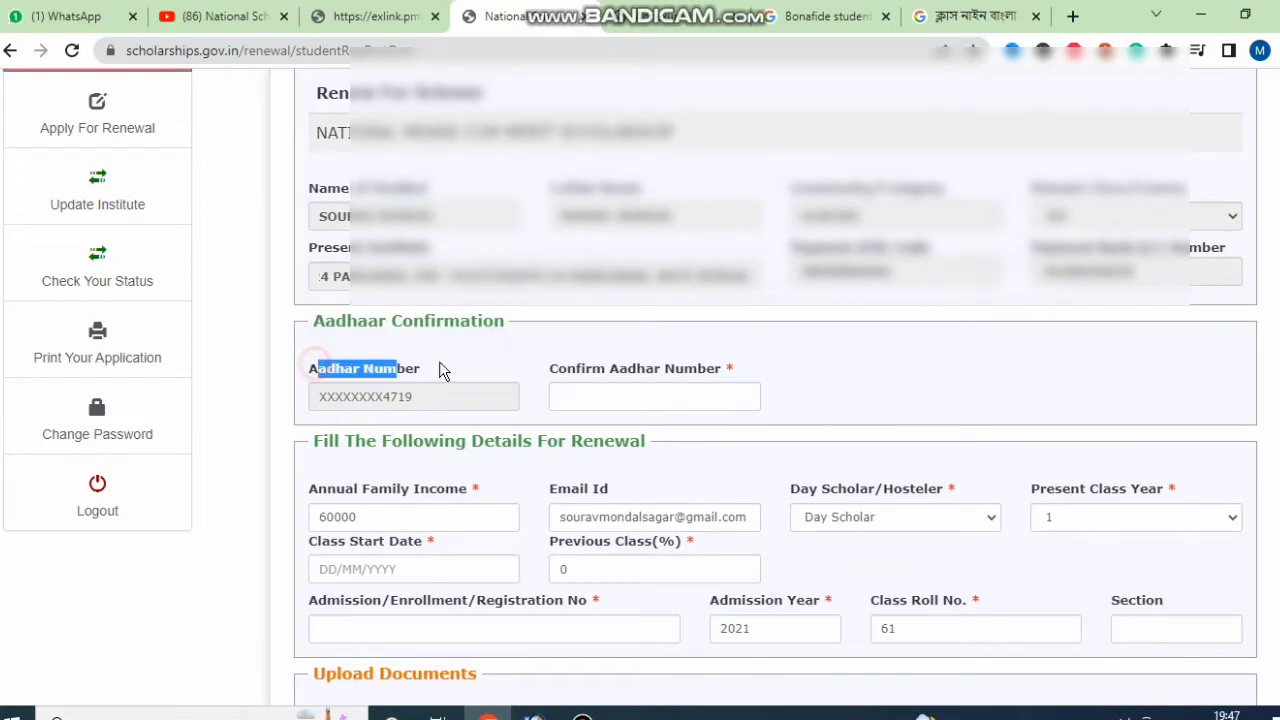
left_click(440, 370)
left_click_drag(537, 369, 749, 369)
left_click(654, 398)
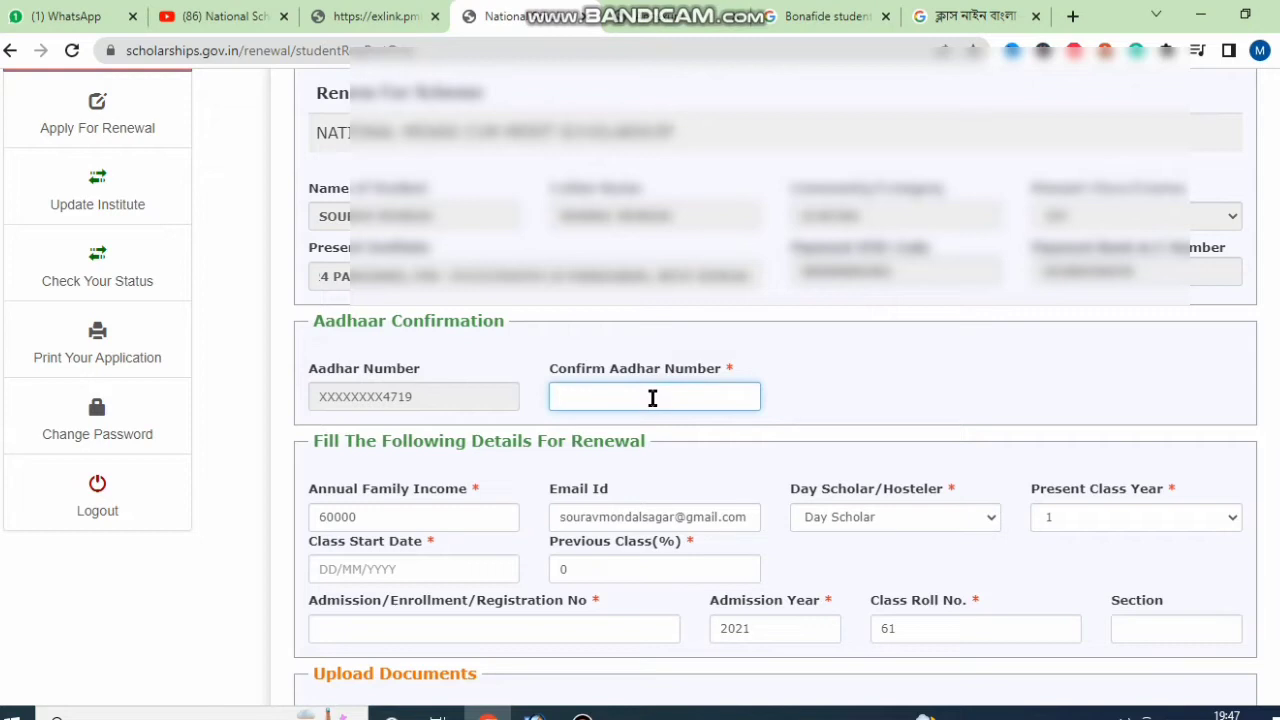
type("501")
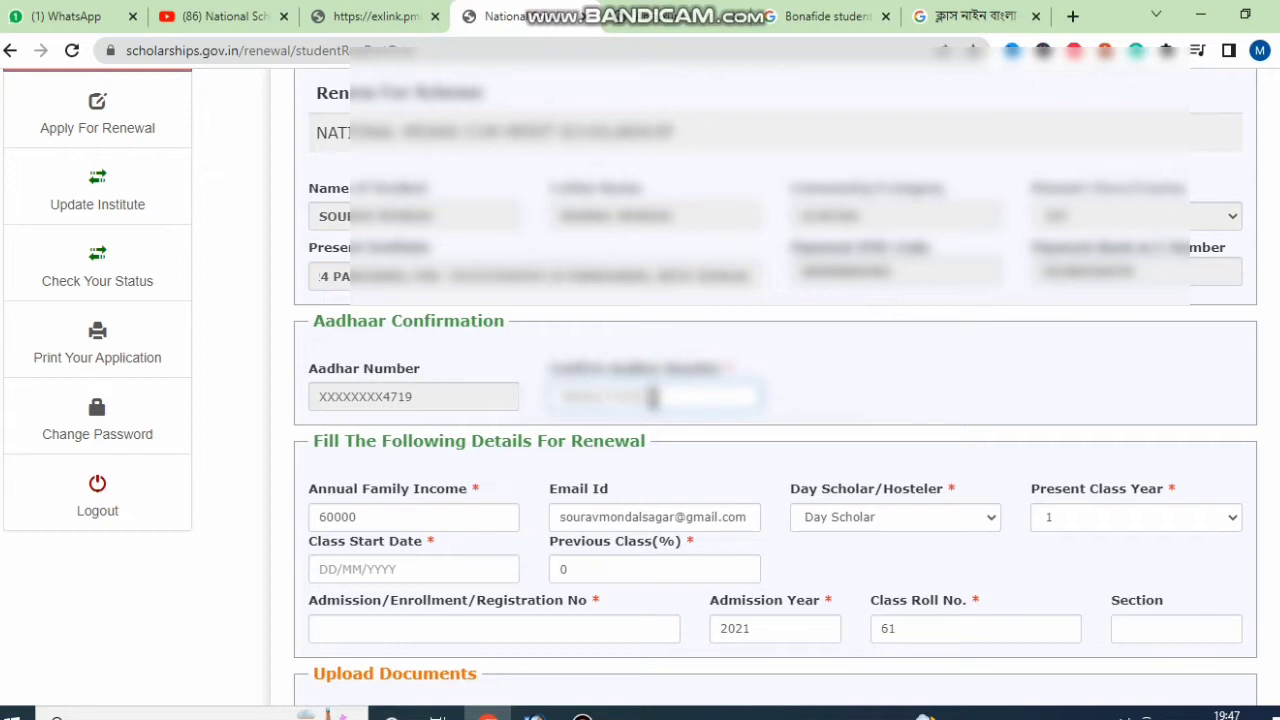
left_click(934, 334)
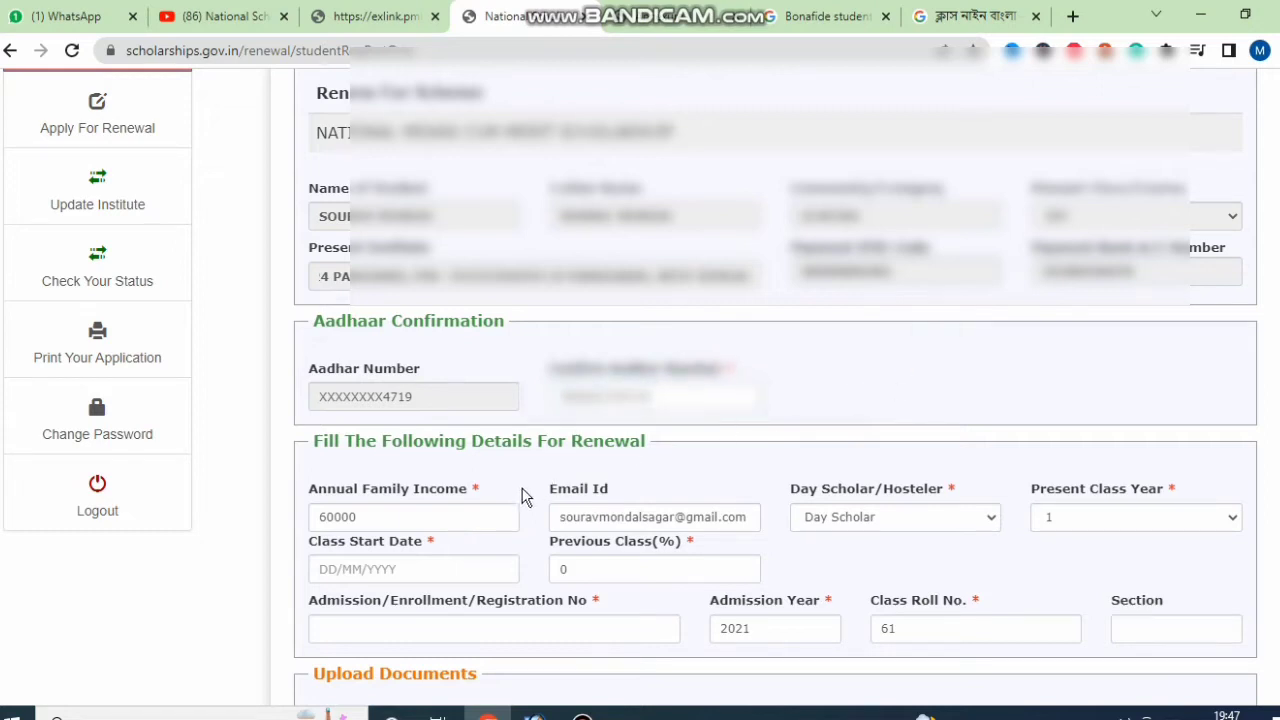
Step: Check the pre-filled annual family income, email, day scholar status and present class year in the renewal details
scroll(325, 467, "down", 1)
left_click_drag(310, 391, 463, 397)
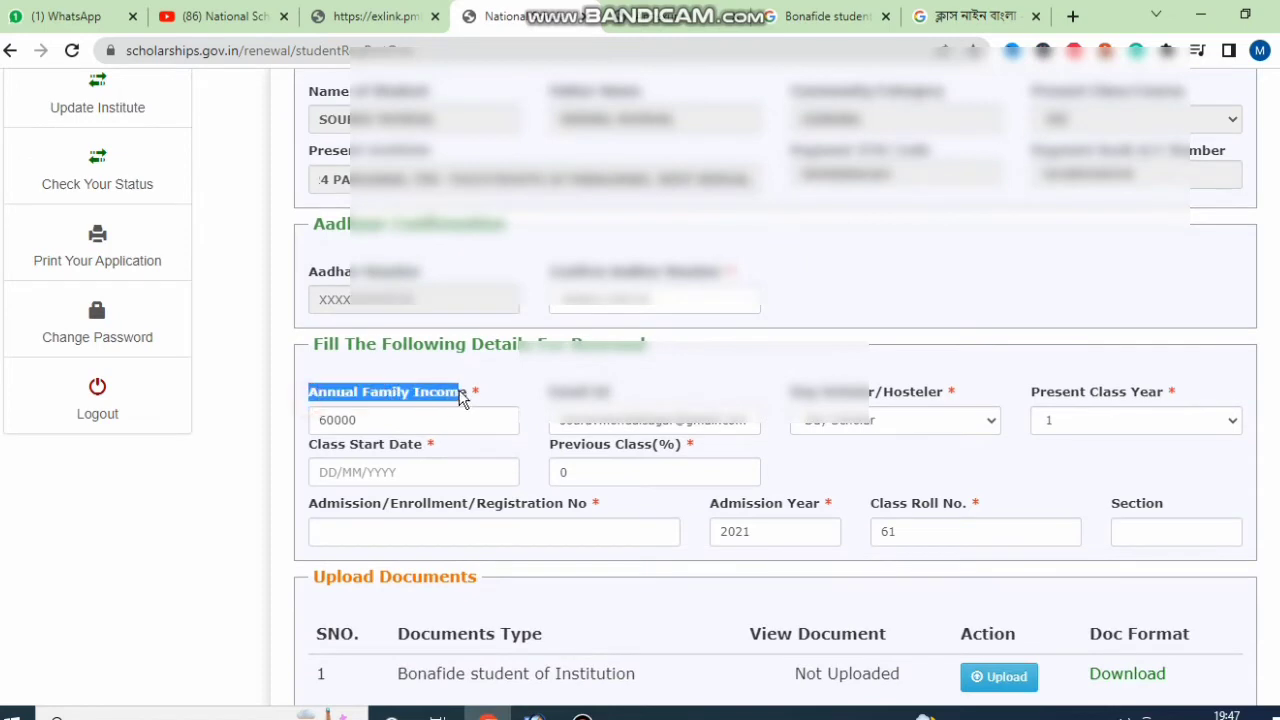
left_click(371, 420)
left_click_drag(371, 420, 294, 429)
left_click(331, 423)
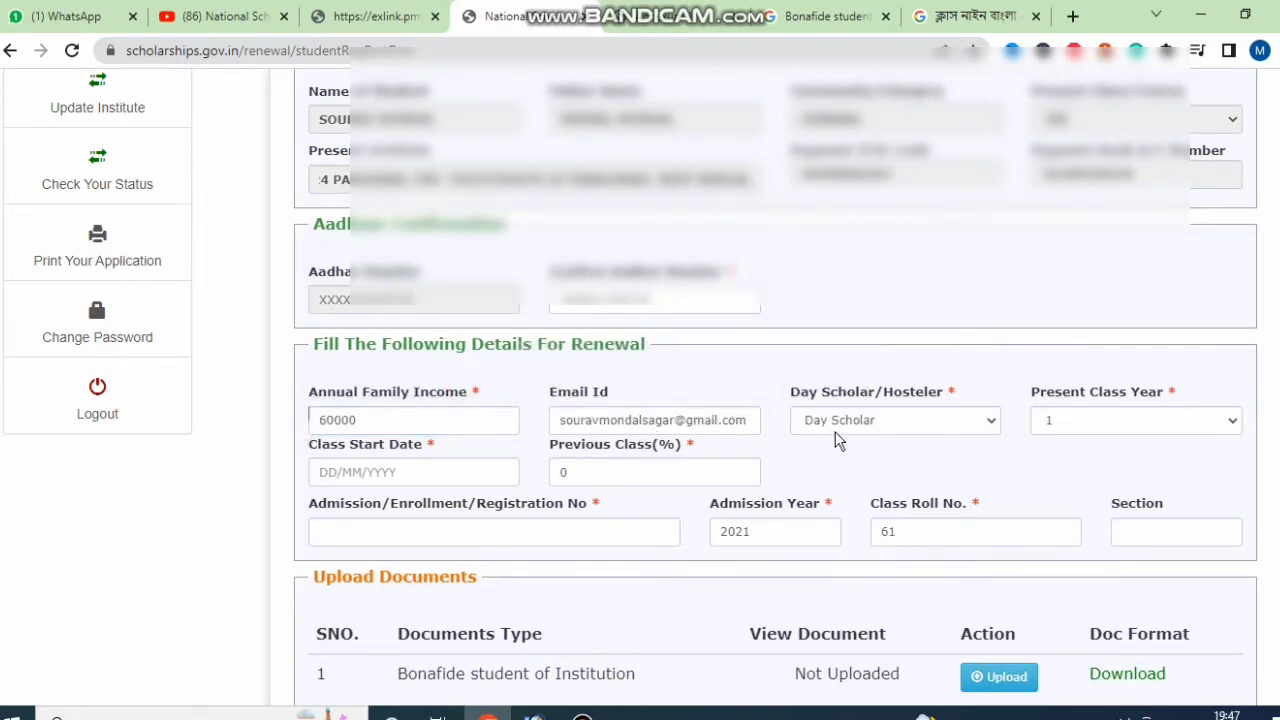
left_click_drag(543, 406, 1090, 362)
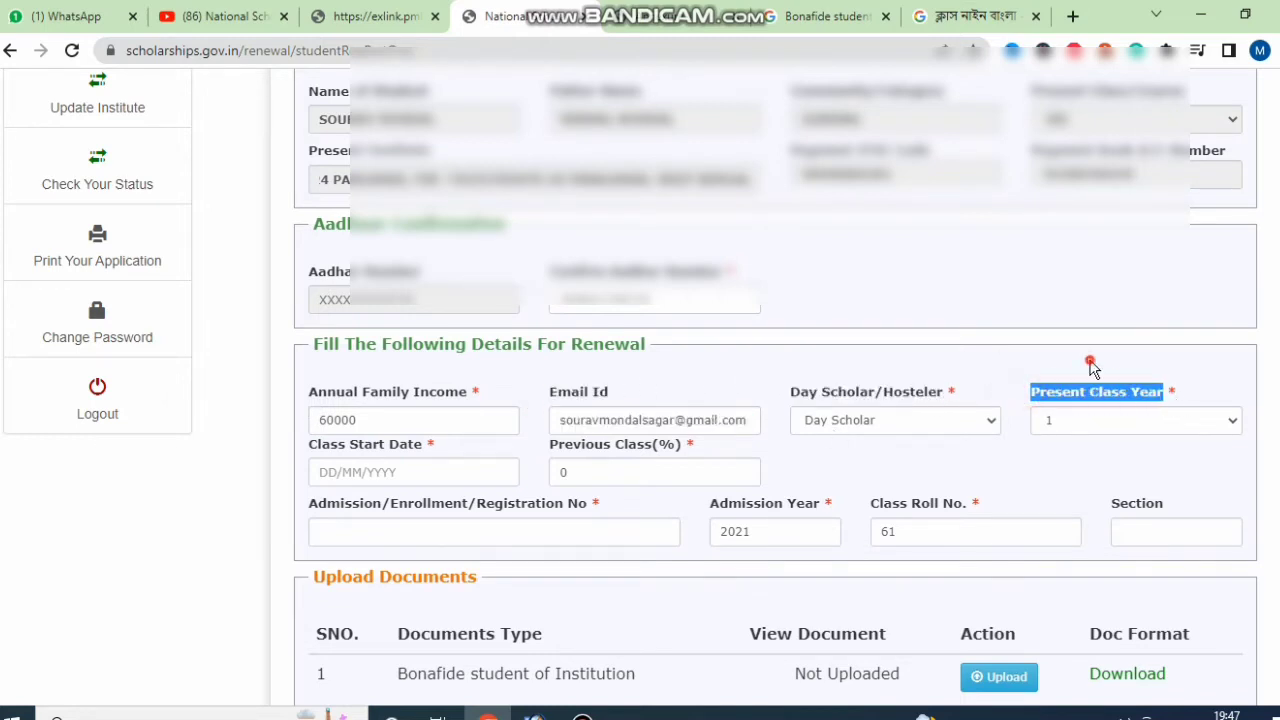
left_click(1092, 367)
Step: Set the class start date to 25/07/2022
left_click_drag(303, 458, 440, 458)
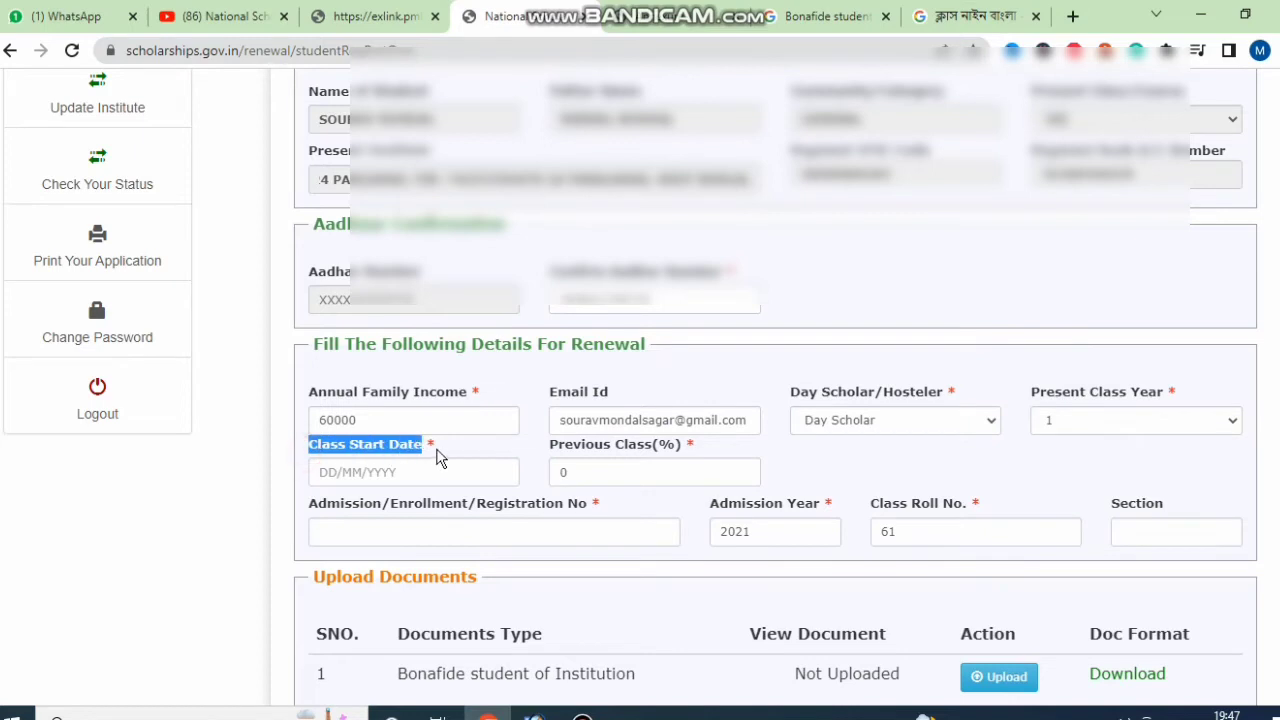
left_click(440, 458)
left_click(336, 473)
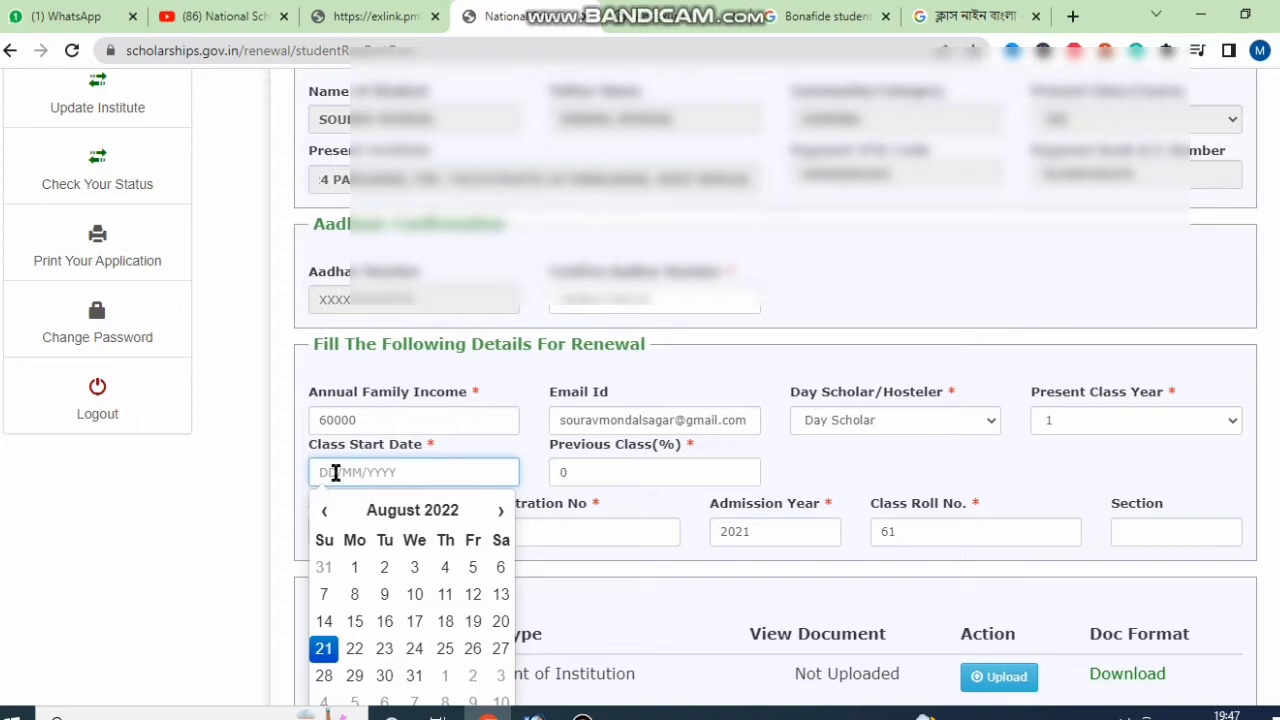
type("25/07/2022")
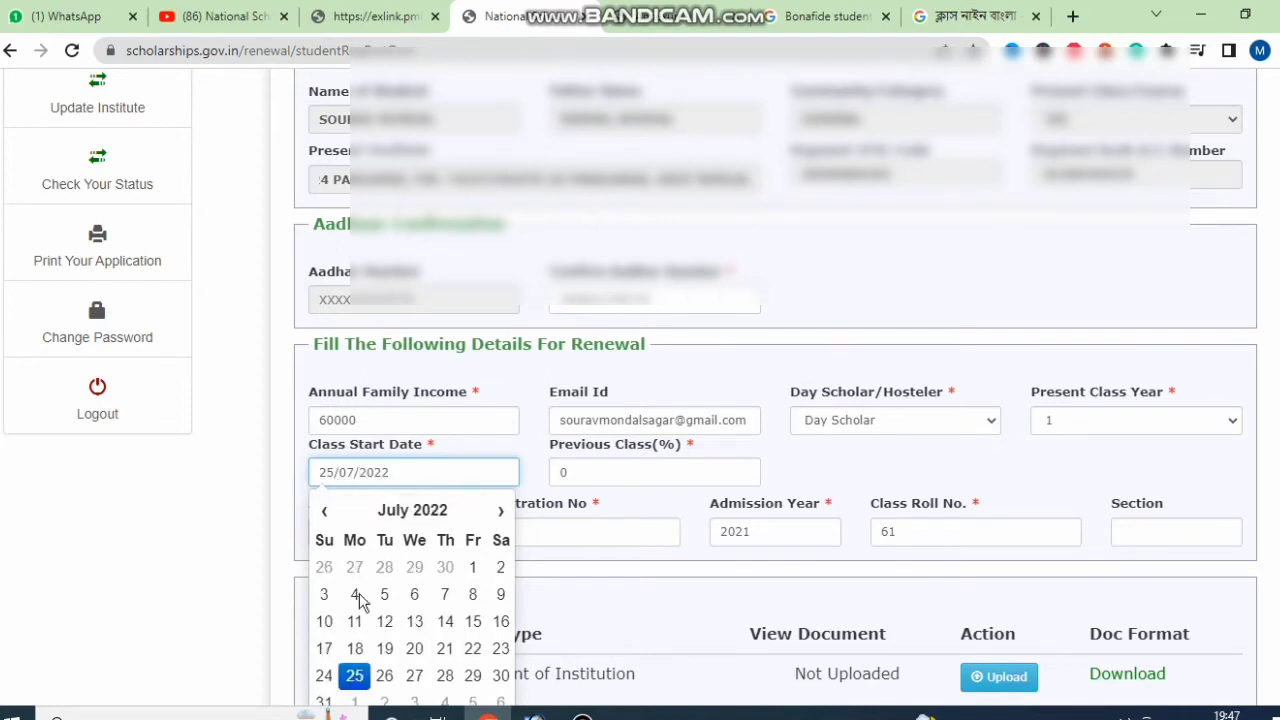
left_click(267, 520)
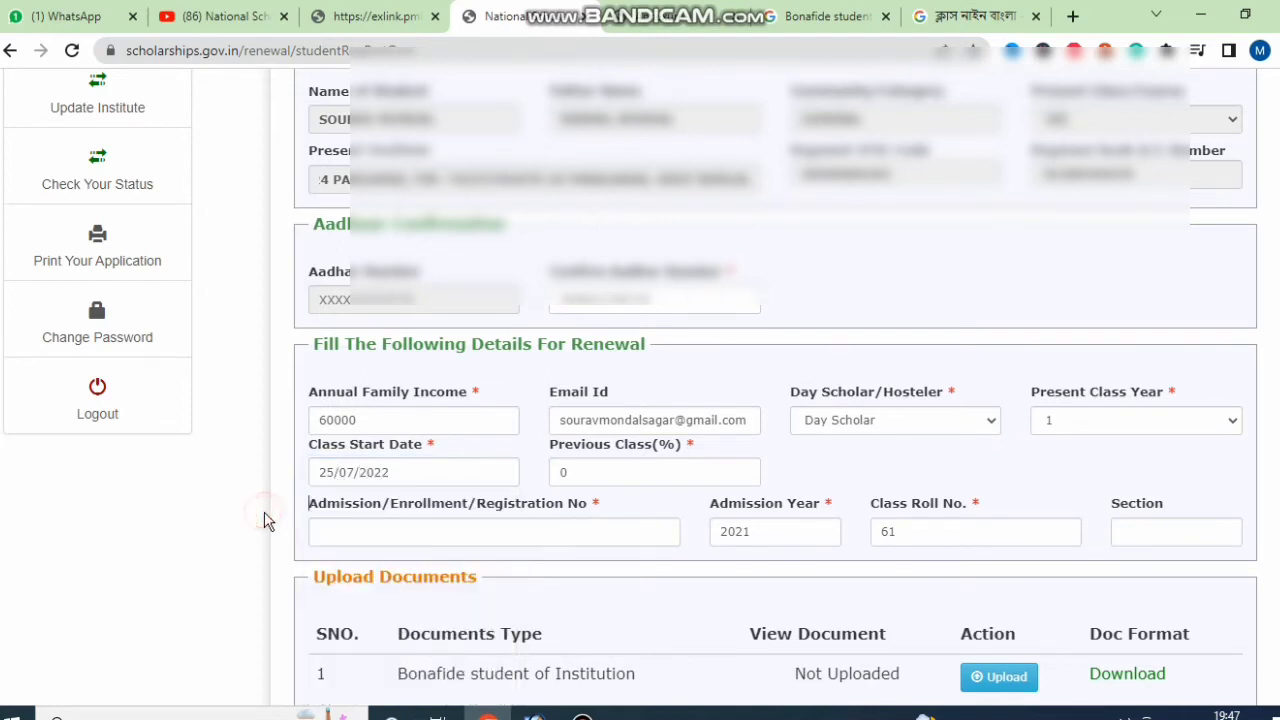
Step: Set the previous class percentage to 68.6 and enter the student's admission/registration number
double_click(585, 466)
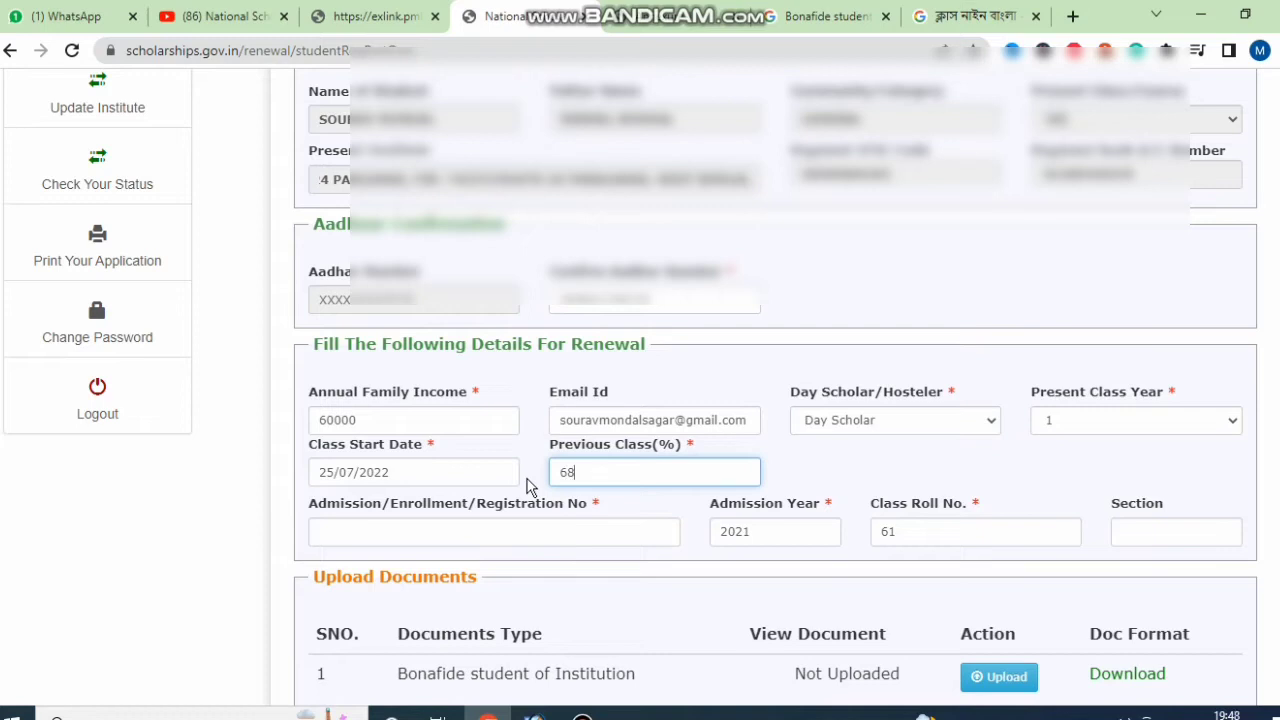
left_click(810, 472)
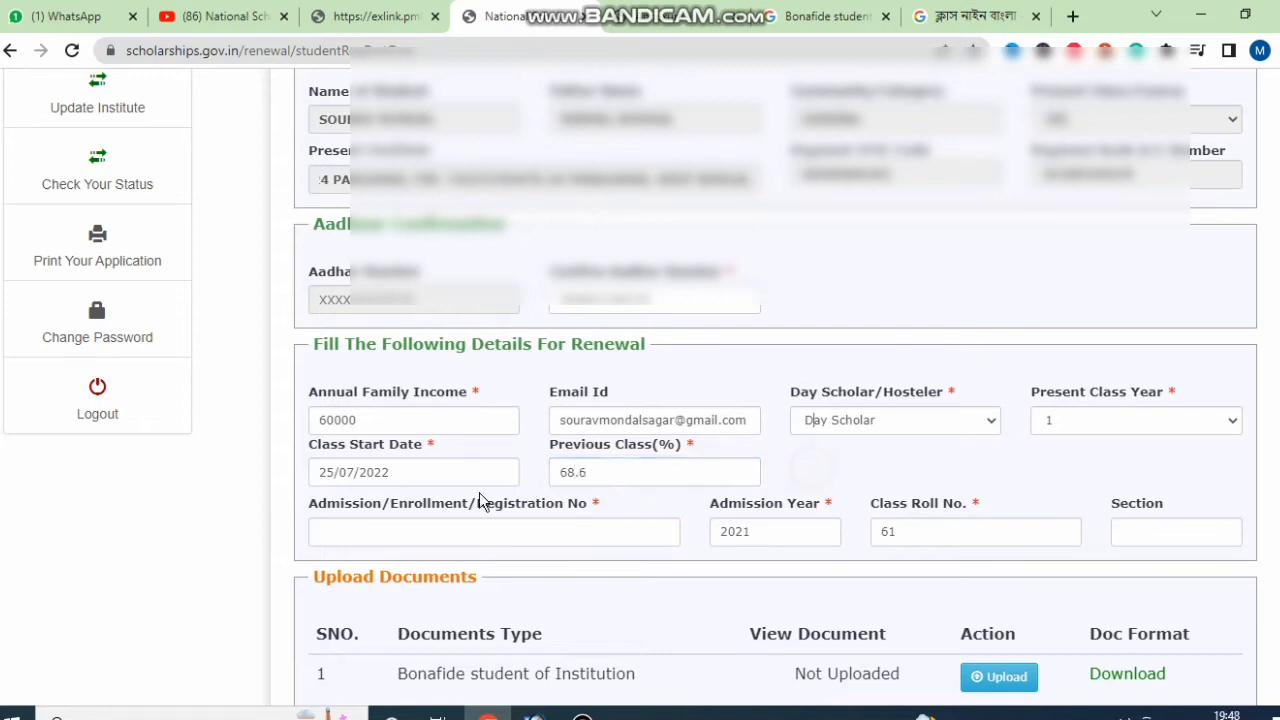
left_click_drag(305, 507, 594, 512)
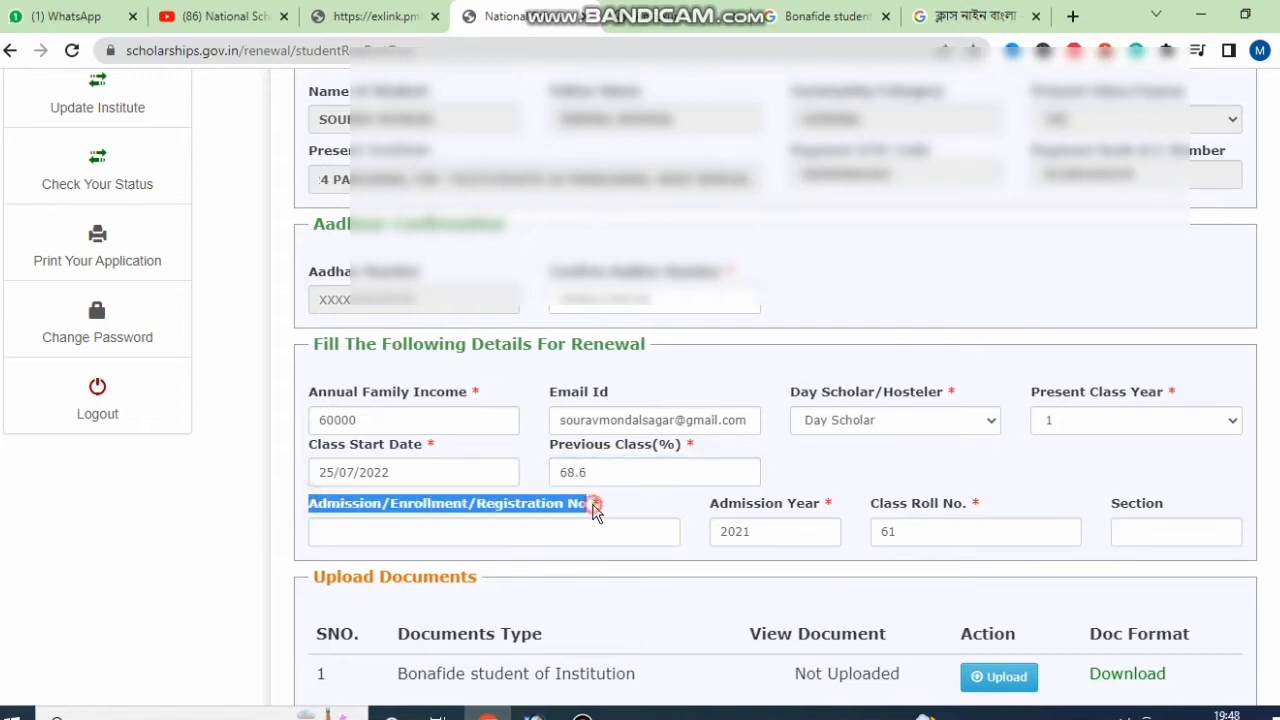
left_click(493, 537)
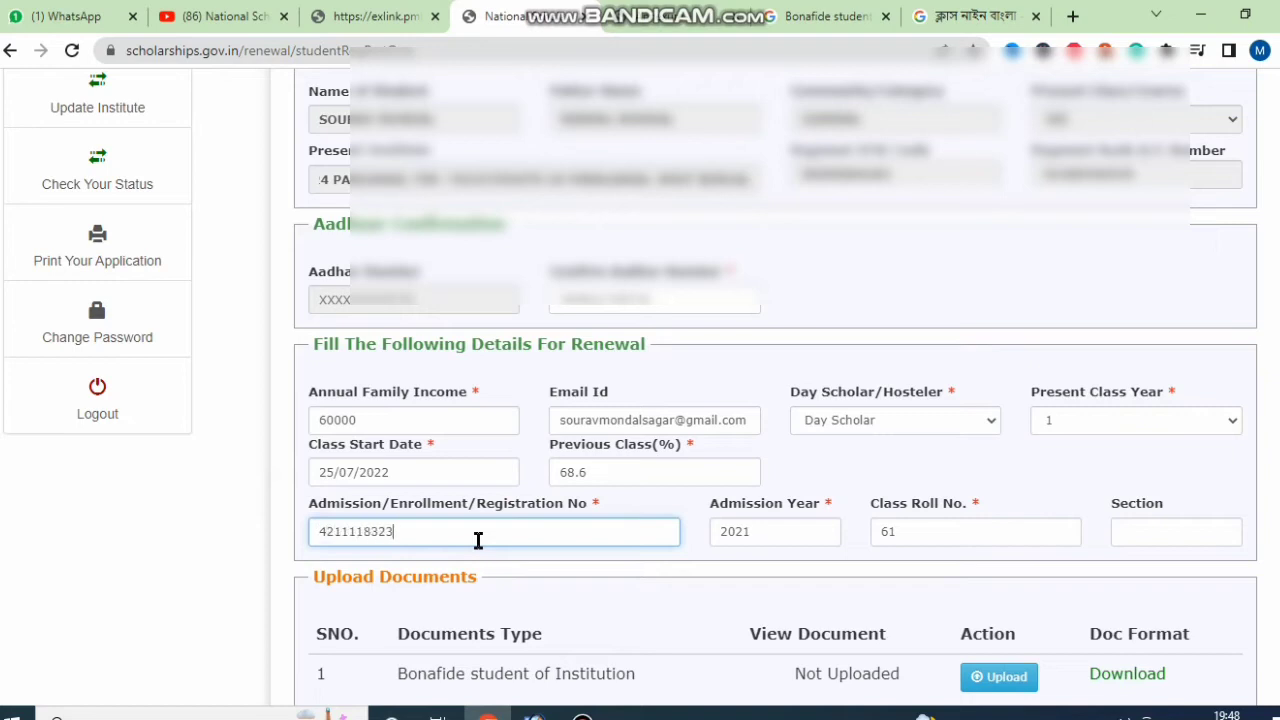
Step: Check the pre-filled admission year in the renewal details
left_click_drag(708, 505, 833, 514)
left_click(757, 514)
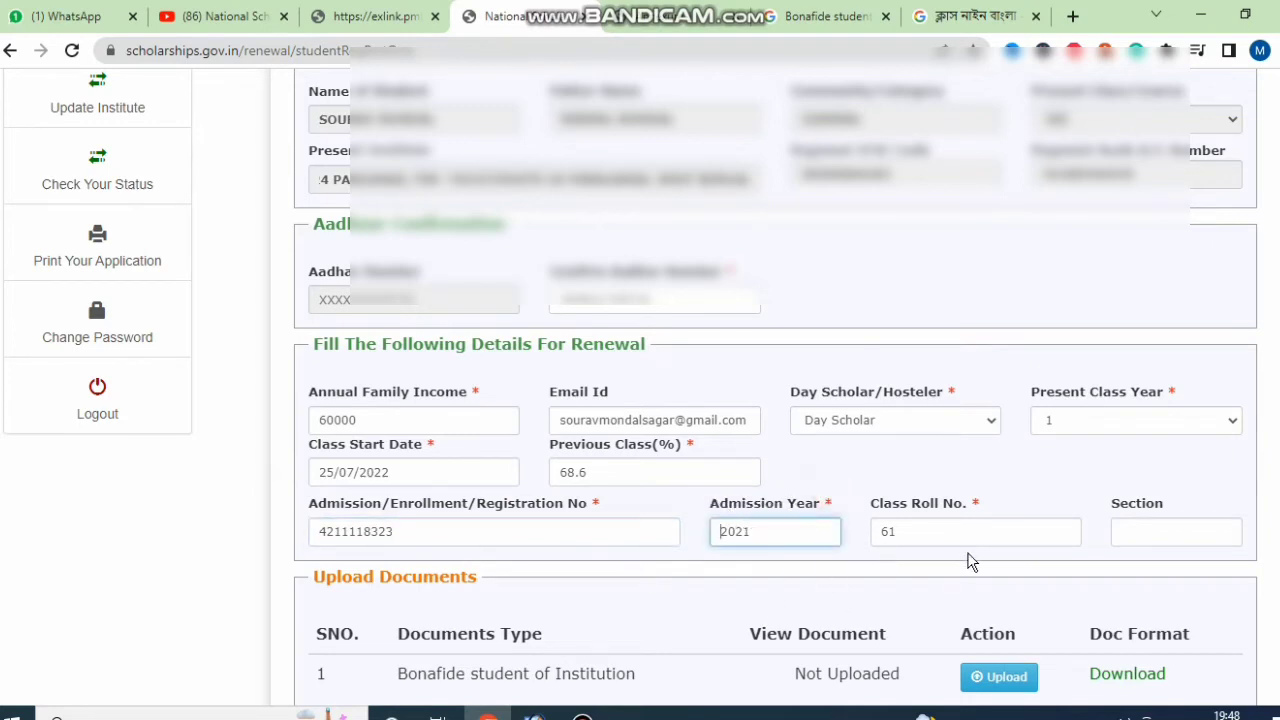
left_click(760, 540)
double_click(740, 540)
left_click(703, 517)
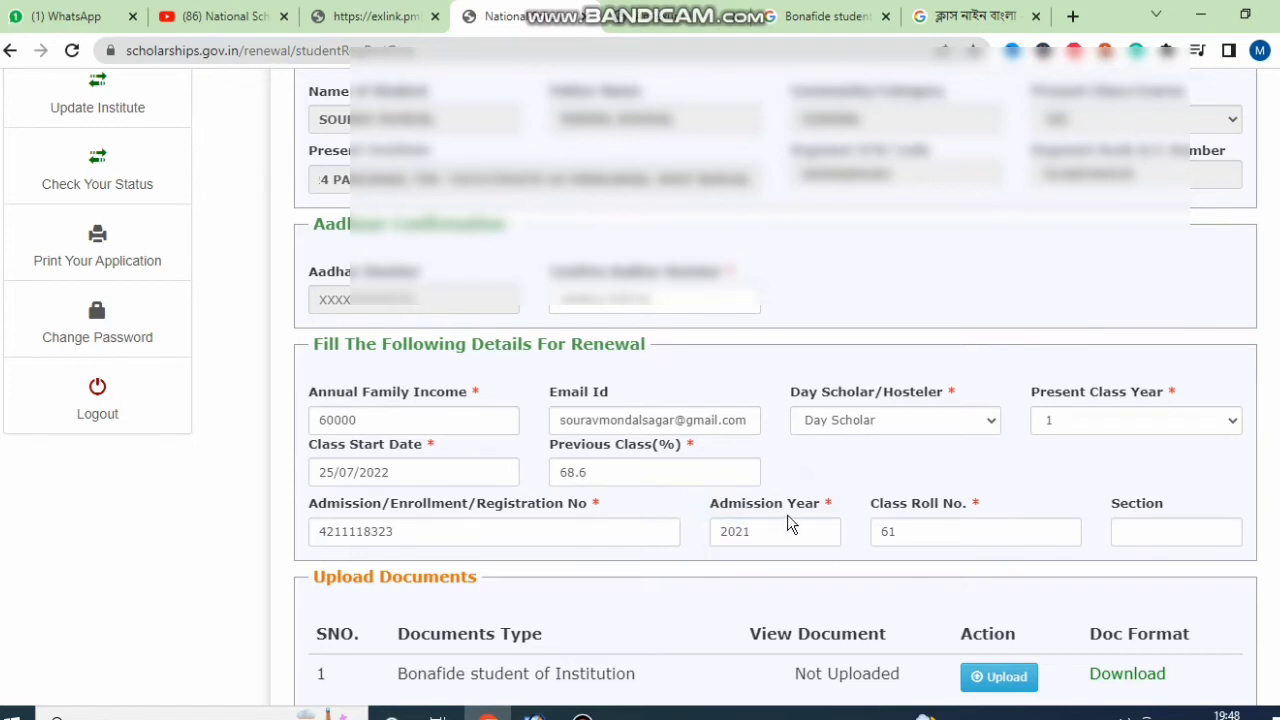
Step: Check the required document under Upload Documents and open the bonafide student certificate format
scroll(787, 526, "down", 3)
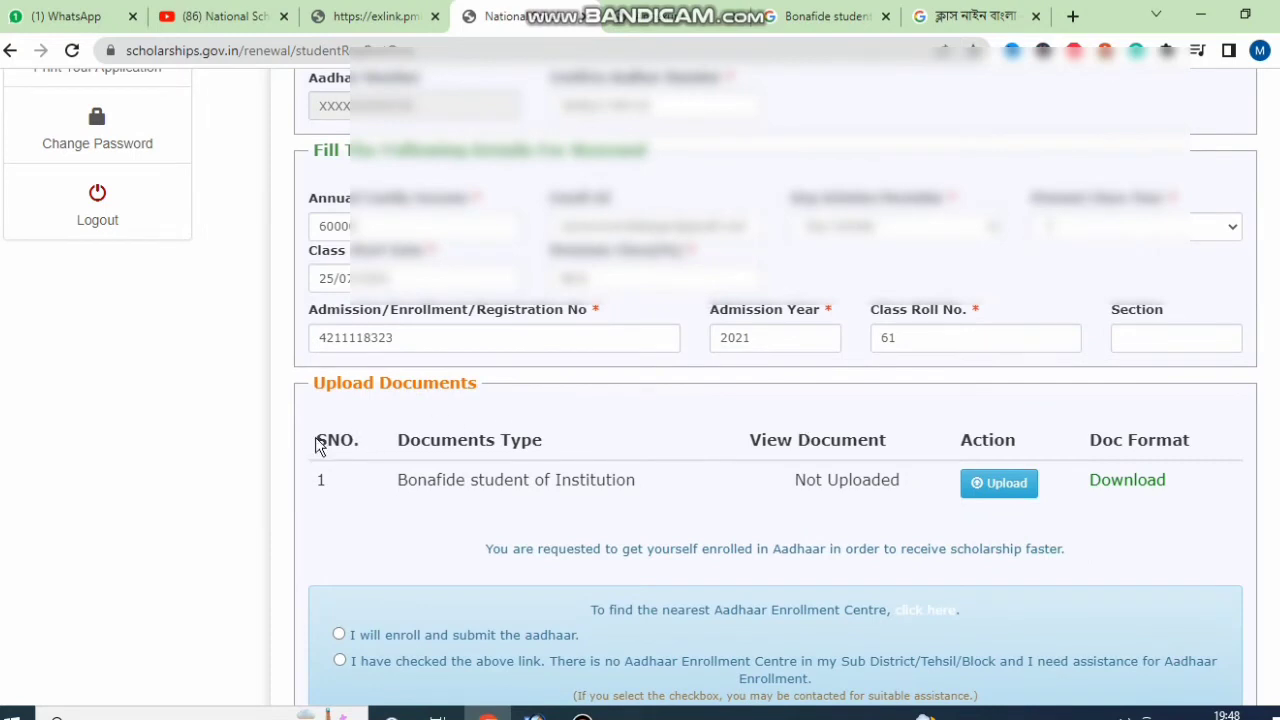
left_click_drag(310, 440, 548, 450)
left_click_drag(367, 495, 845, 499)
left_click(777, 495)
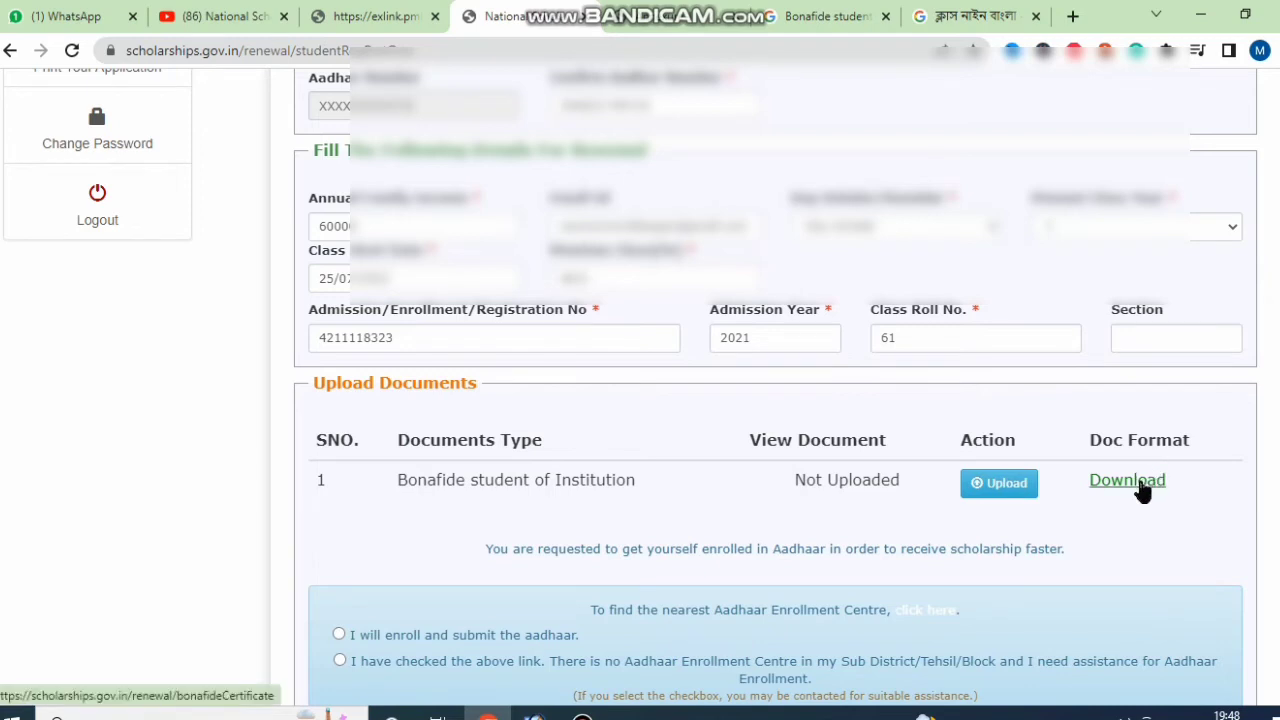
left_click(688, 30)
Step: Read through the student, school and application details on the bonafide student certificate
scroll(716, 270, "up", 3)
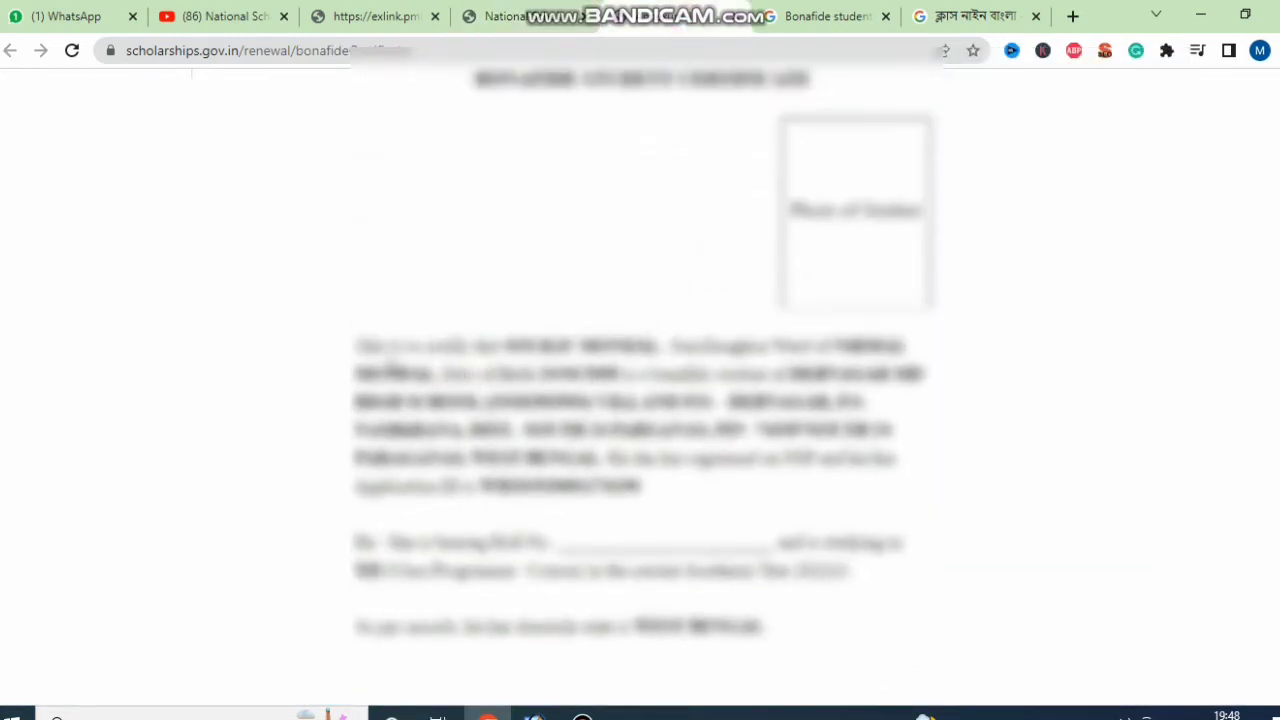
scroll(878, 239, "up", 1)
scroll(549, 375, "down", 2)
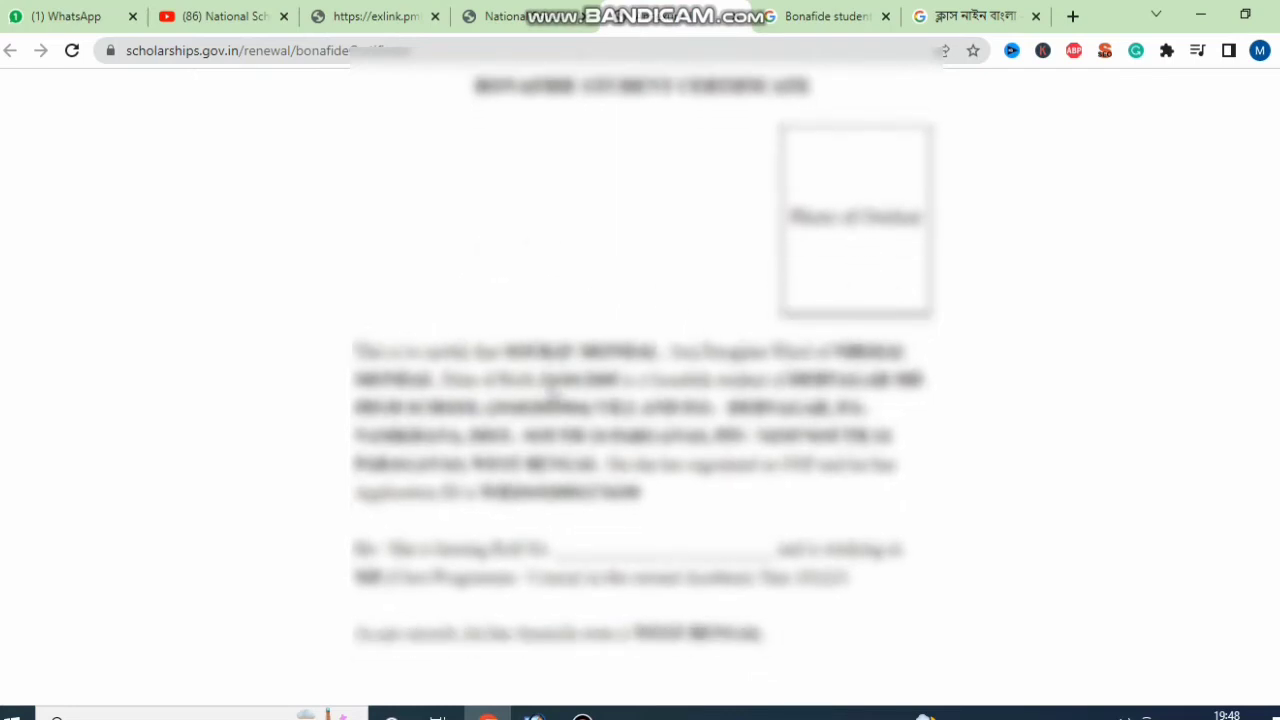
left_click_drag(466, 378, 806, 378)
left_click(818, 384)
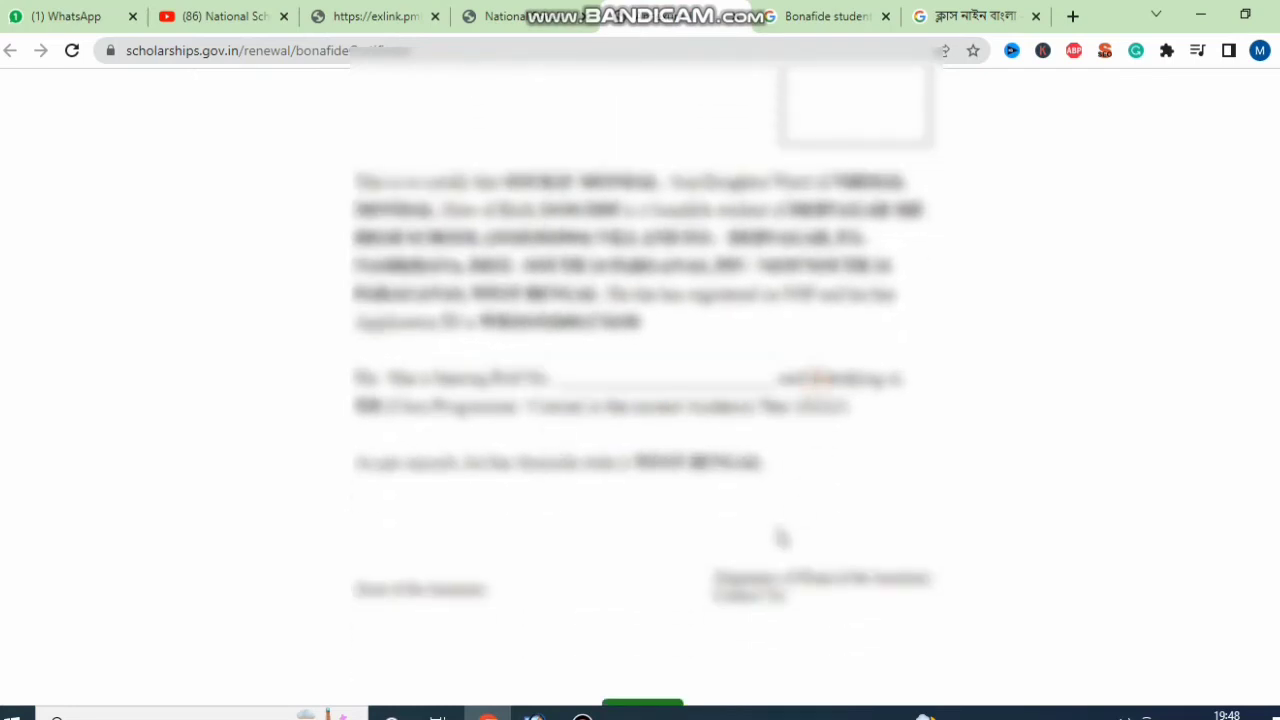
Step: Check the domicile state and signature area on the bonafide certificate and return to the renewal application
left_click_drag(690, 462, 768, 463)
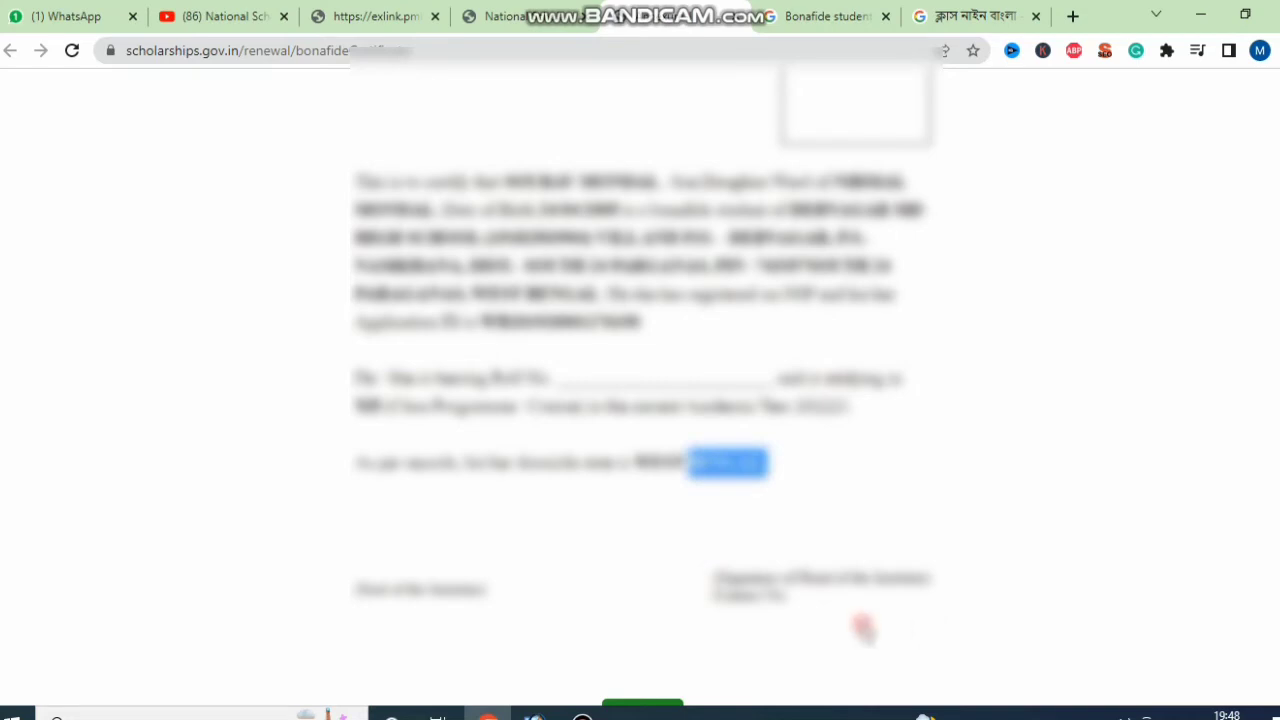
left_click(708, 552)
scroll(762, 570, "down", 1)
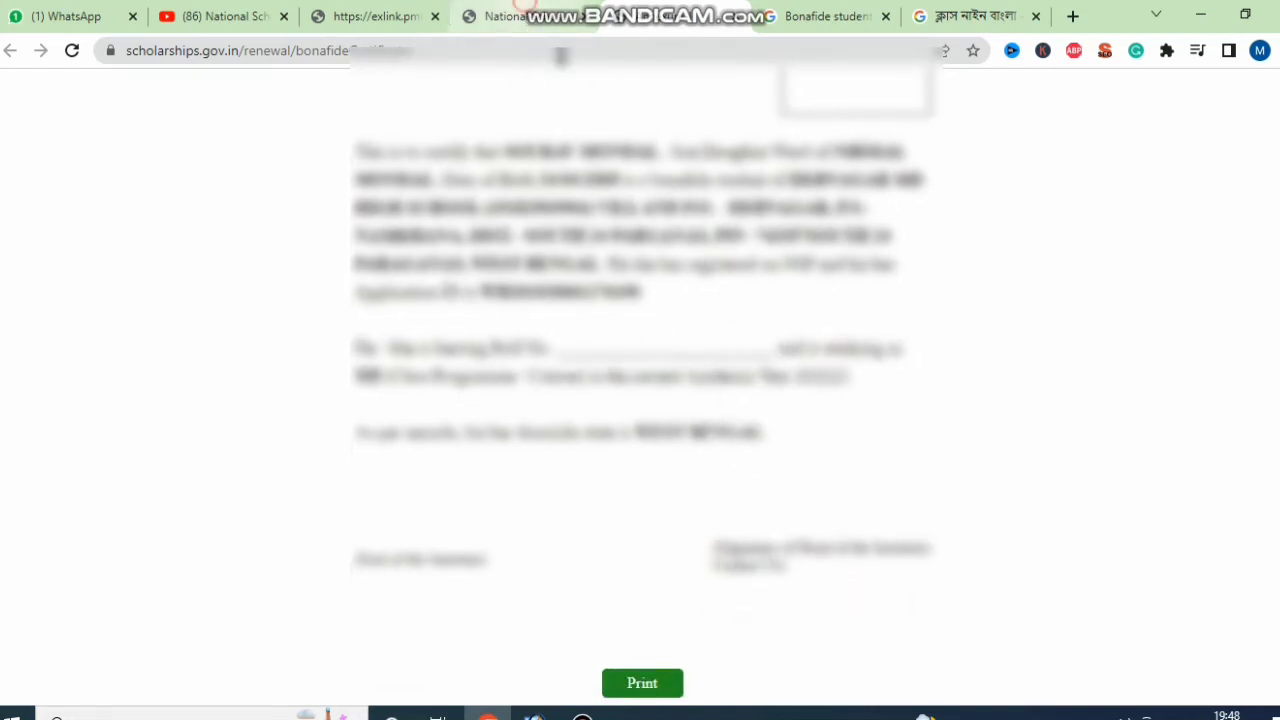
left_click(525, 18)
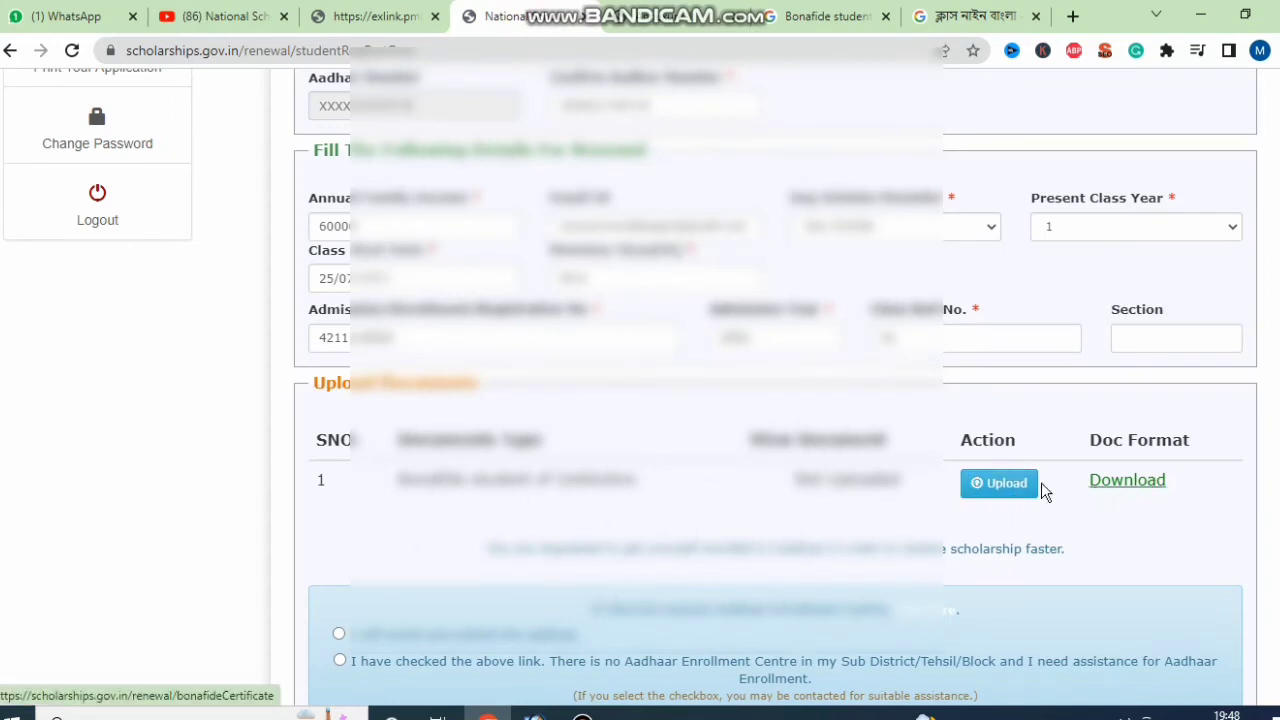
Step: Open the upload form for the bonafide student document, review its certificate number, place of issue and file fields, and close it
left_click(999, 483)
left_click(372, 213)
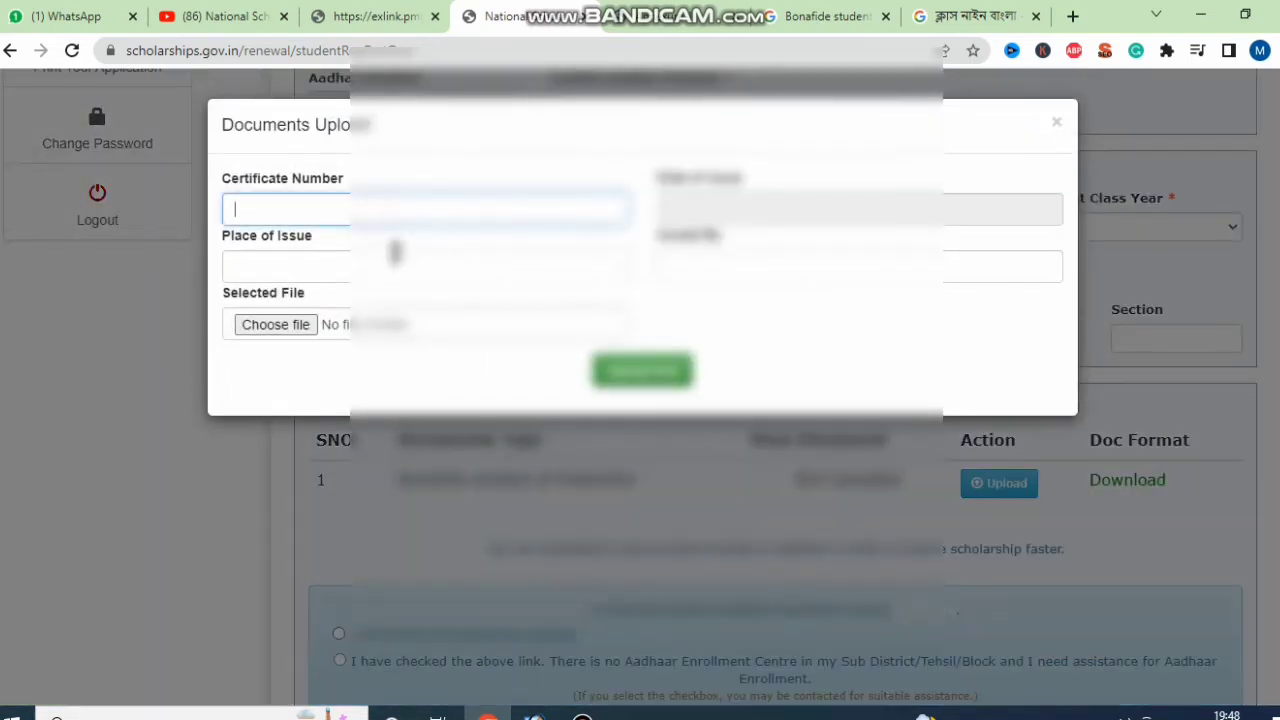
left_click(380, 270)
left_click(763, 318)
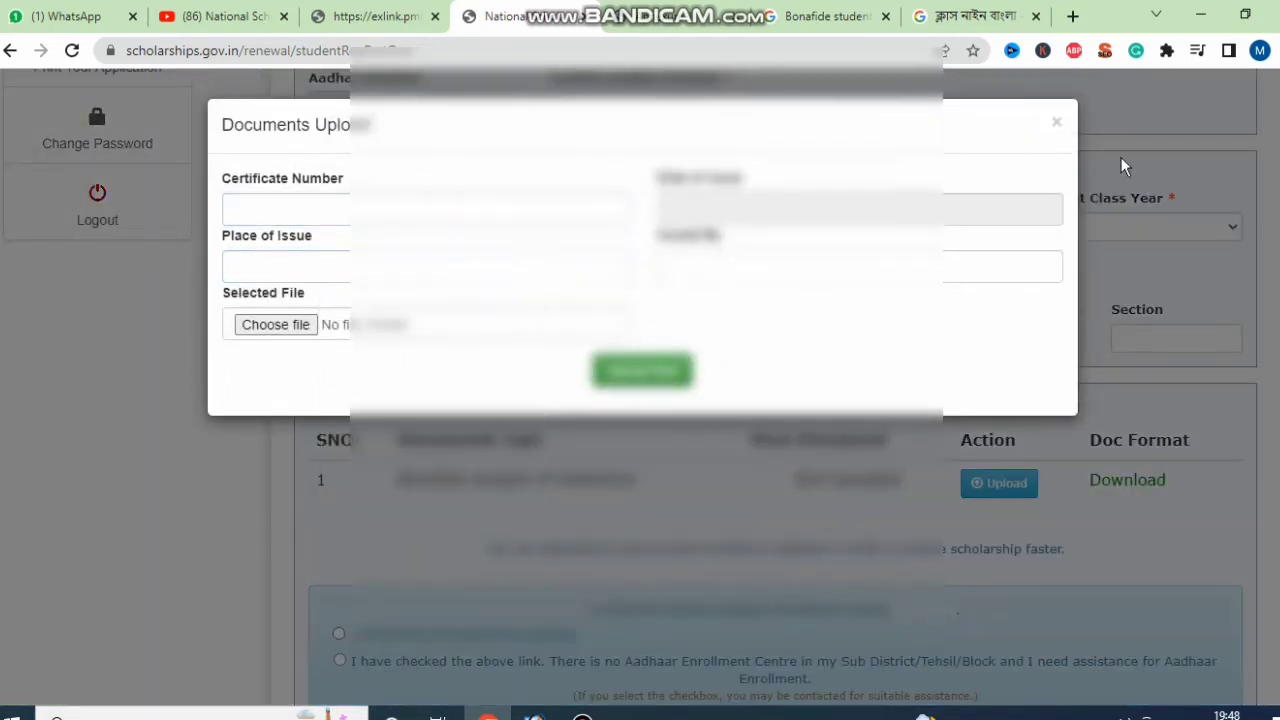
left_click(1056, 122)
Step: Review the renewal form and choose the "I will enroll and submit the aadhaar" option
scroll(720, 443, "down", 1)
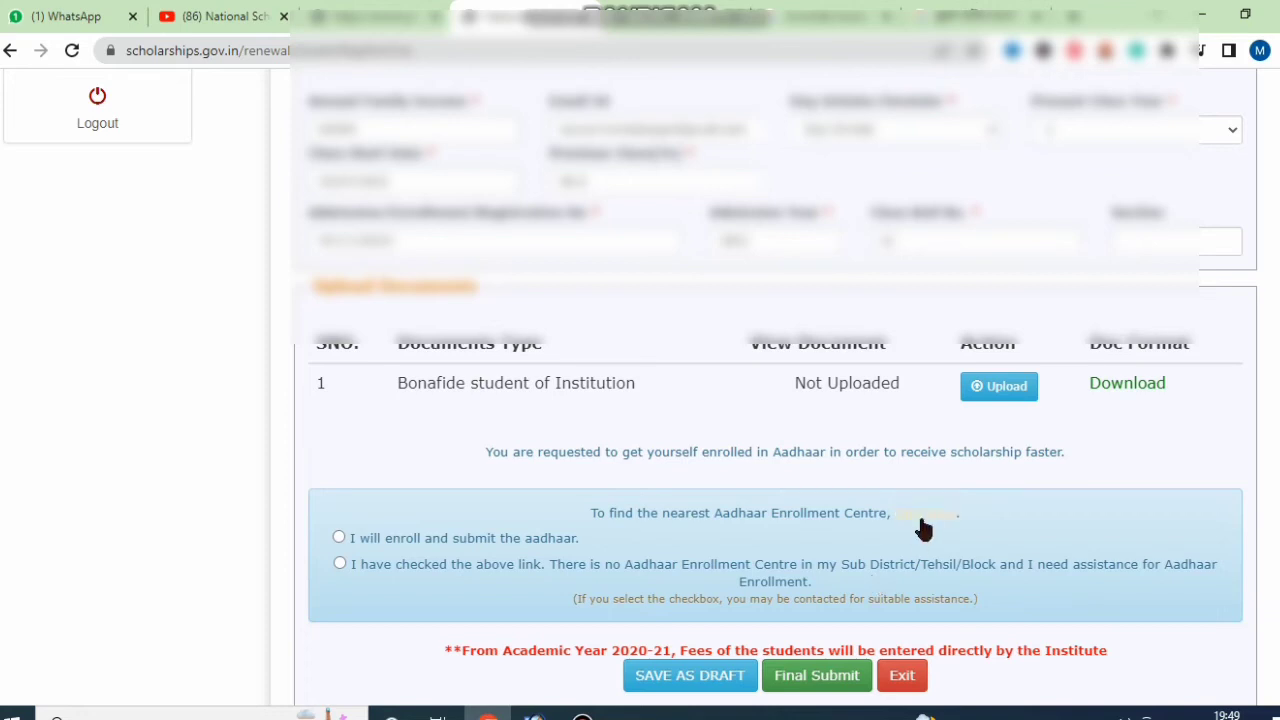
scroll(800, 486, "up", 3)
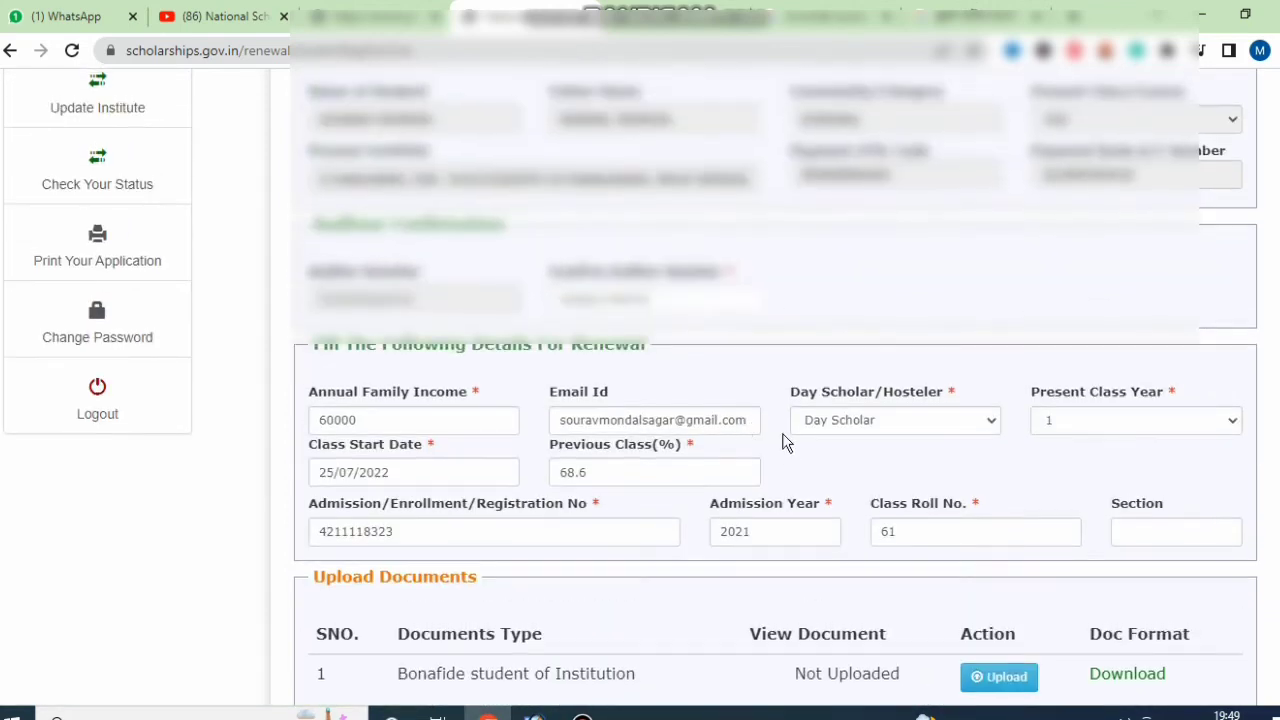
scroll(891, 609, "down", 3)
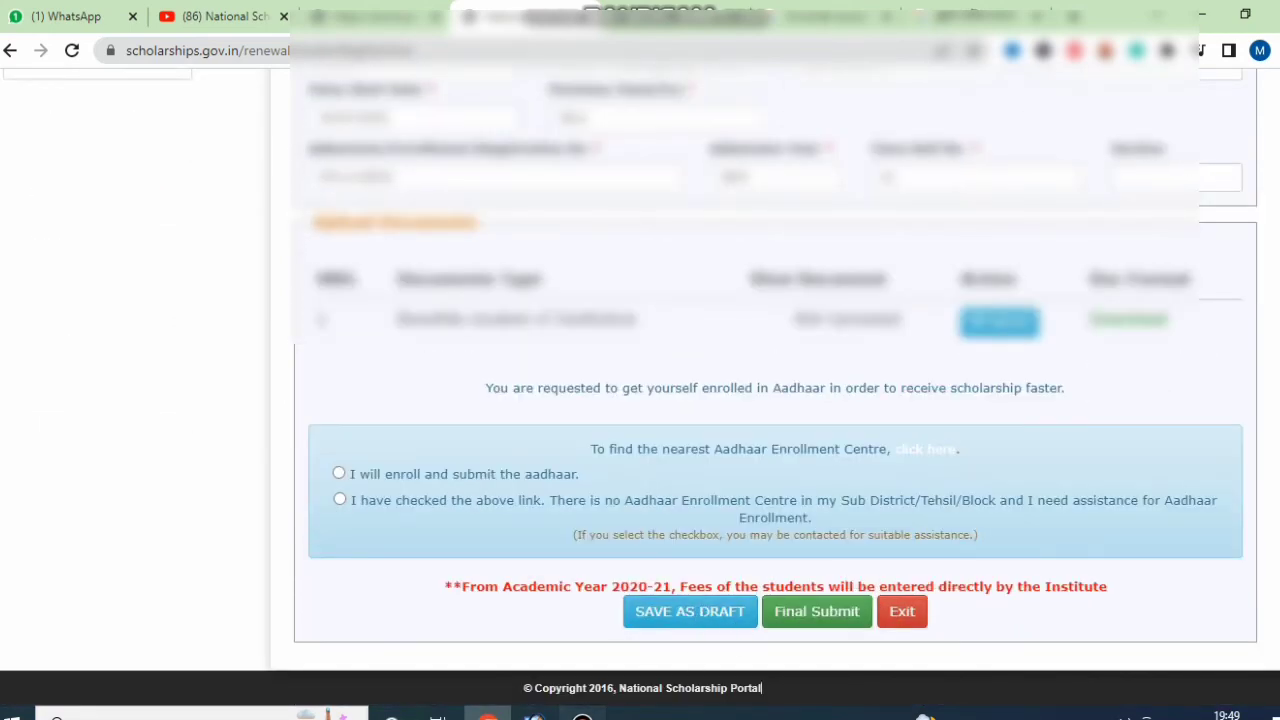
left_click(582, 713)
left_click(582, 713)
left_click(339, 475)
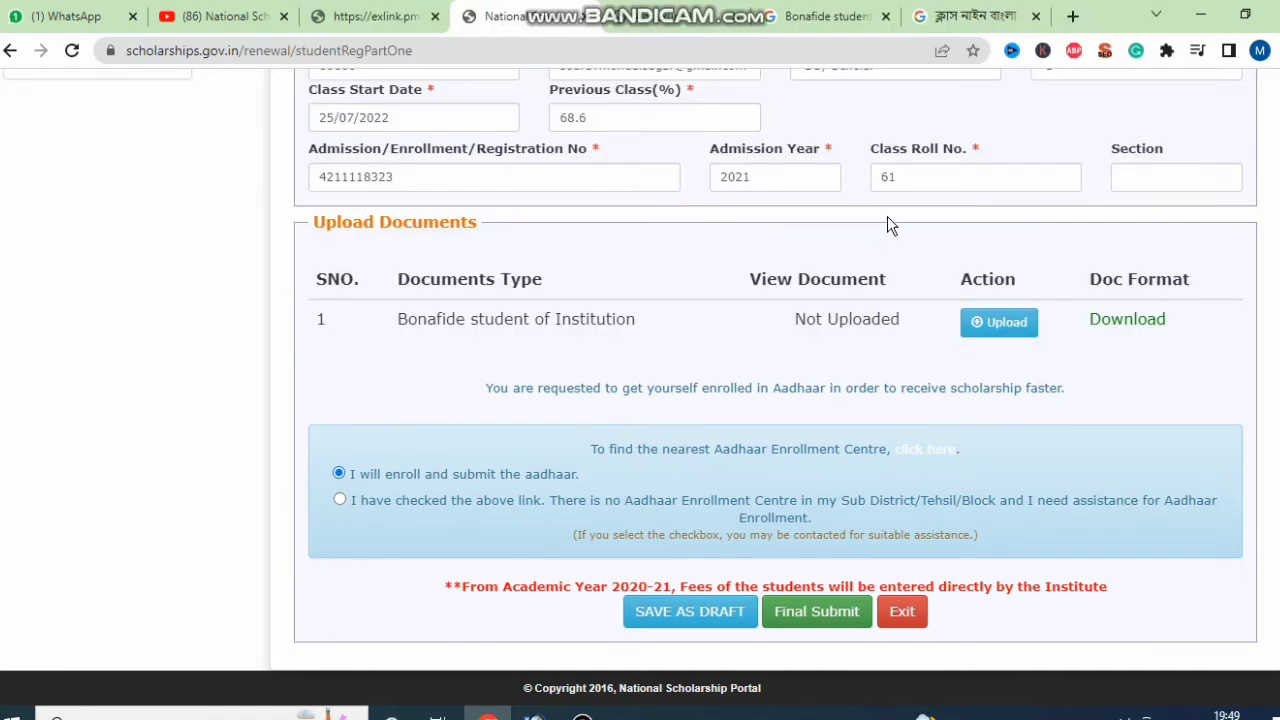
Step: Set the class roll number to 47 and the section to B in the renewal details
left_click(928, 182)
left_click_drag(937, 180, 855, 198)
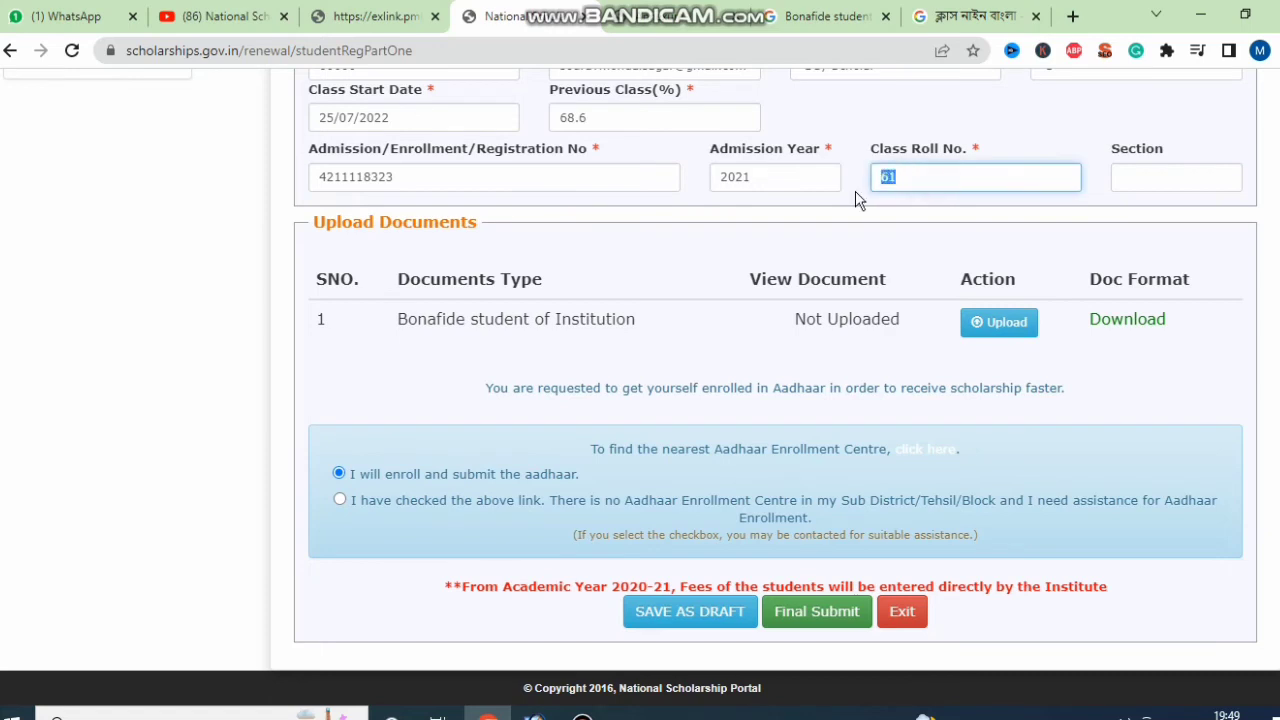
type("47")
left_click(782, 219)
left_click(1150, 178)
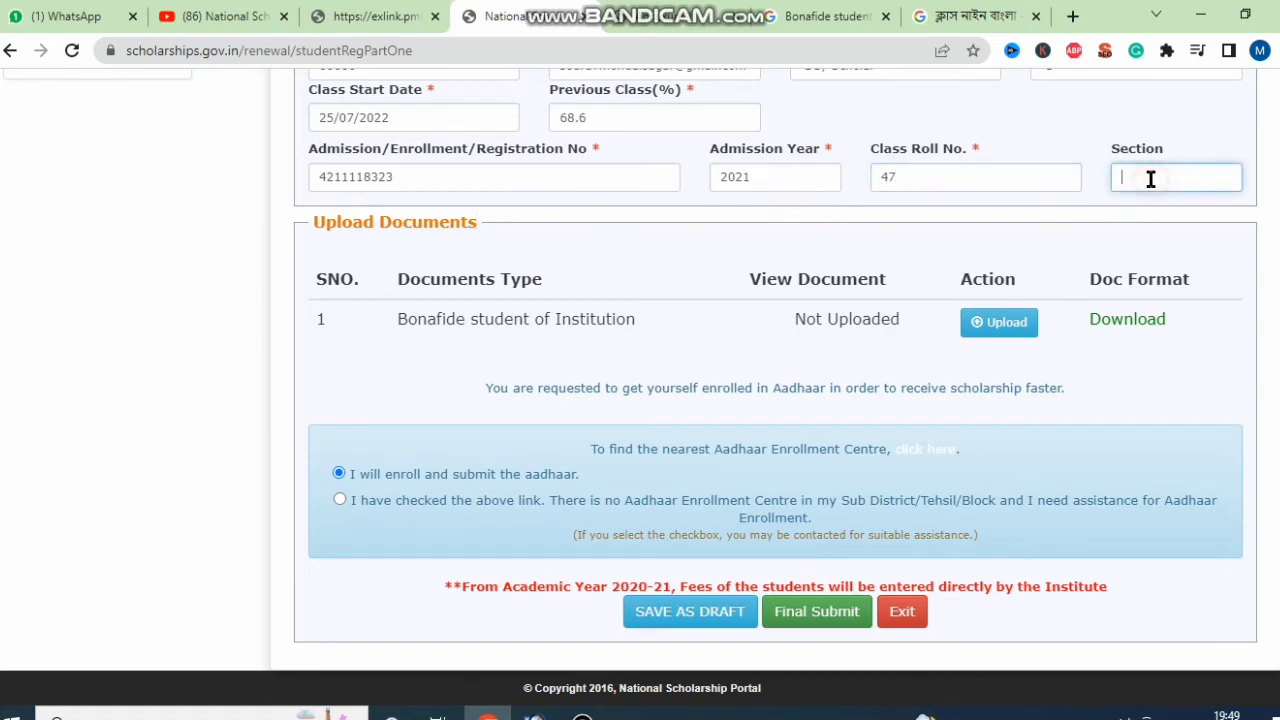
type("B")
left_click(866, 222)
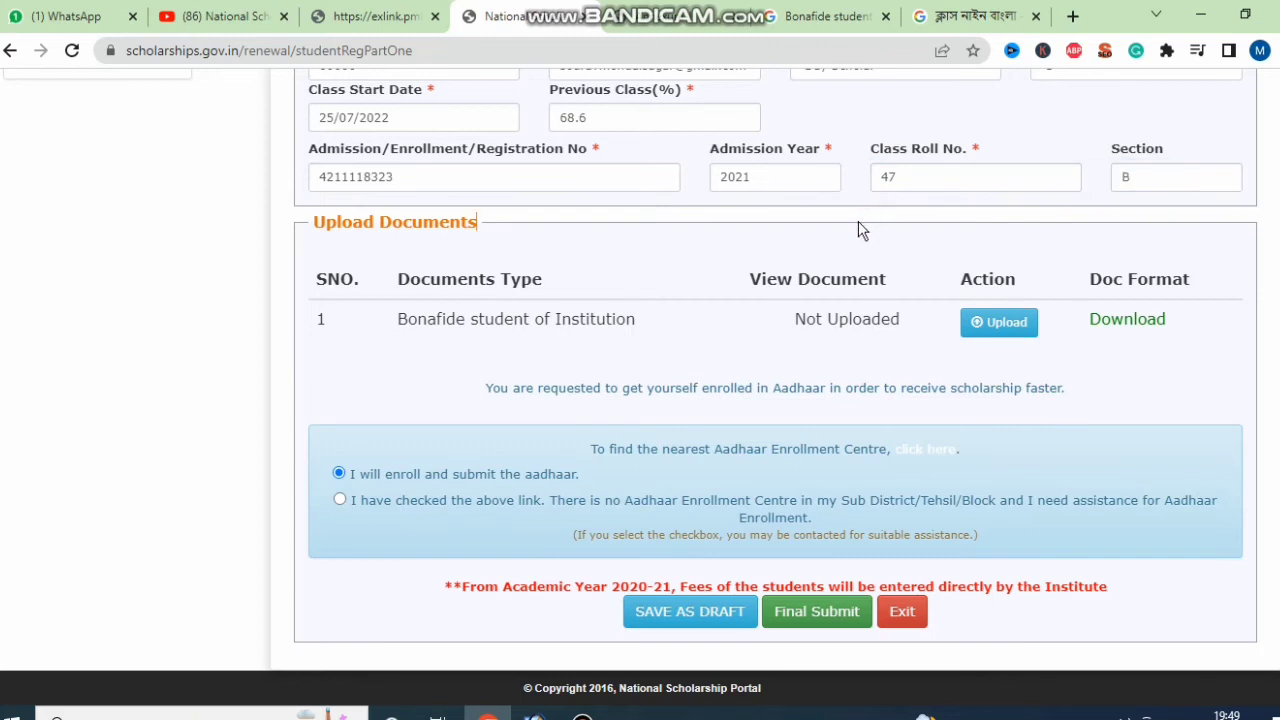
Step: Set the admission year to 2022 in the renewal details
scroll(785, 245, "up", 1)
left_click(769, 277)
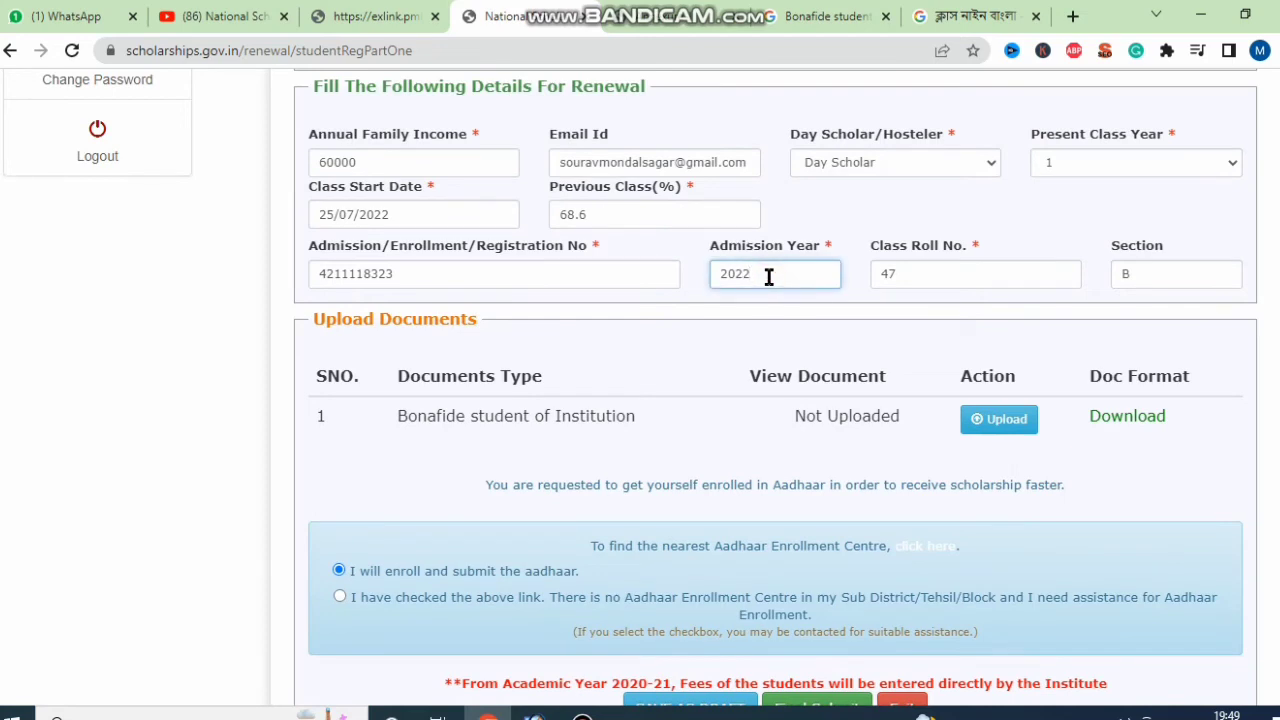
left_click(582, 712)
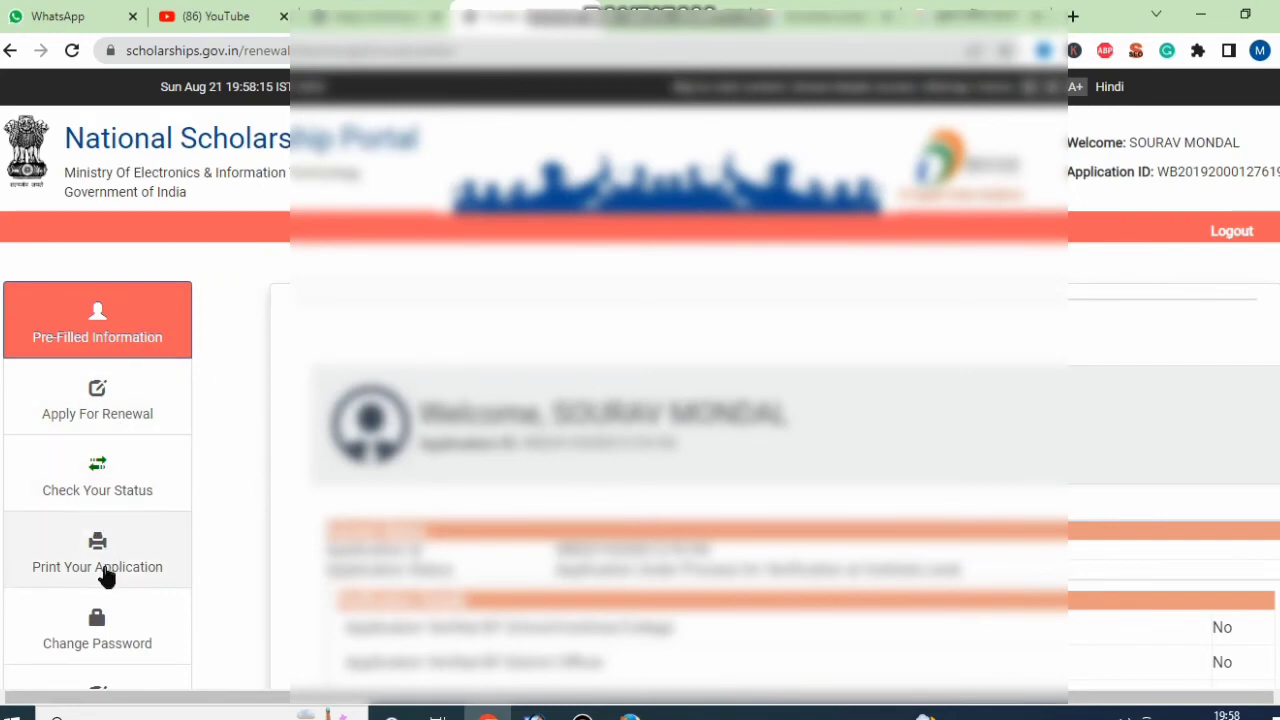
Step: Open the printable version of the application and review it down to the contact details and signature sections
left_click(113, 562)
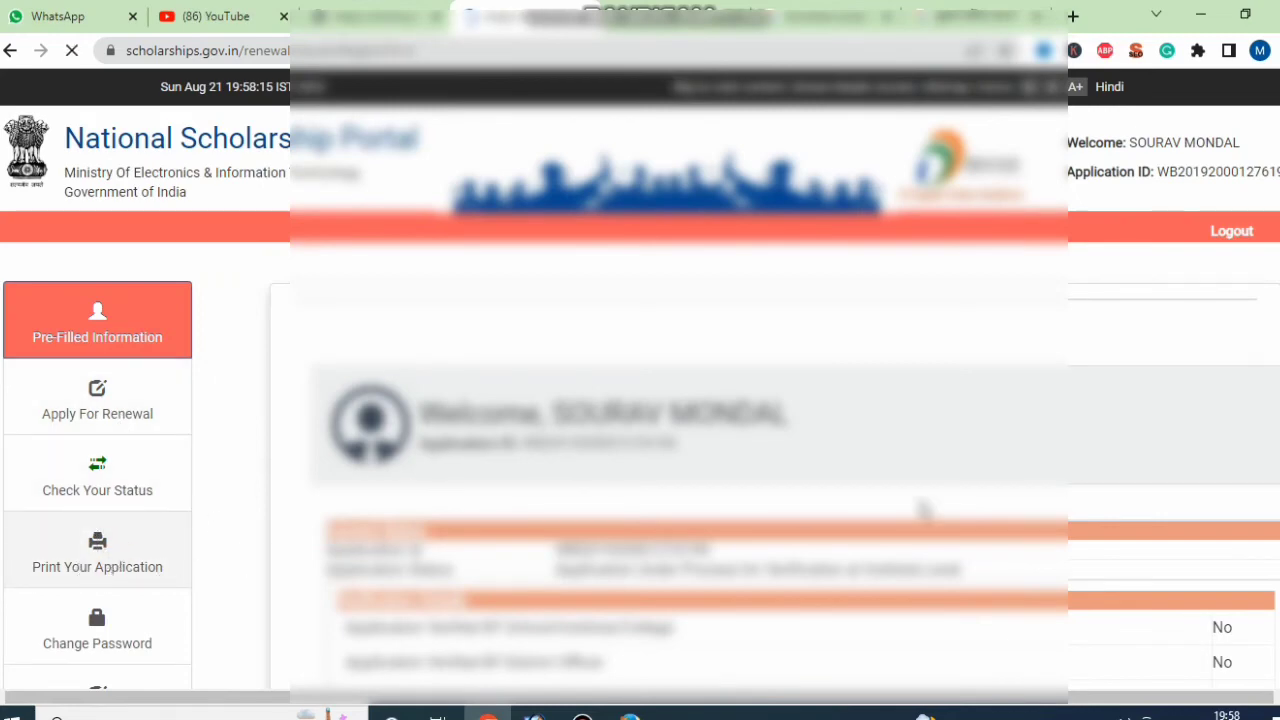
scroll(794, 489, "down", 7)
scroll(782, 509, "down", 2)
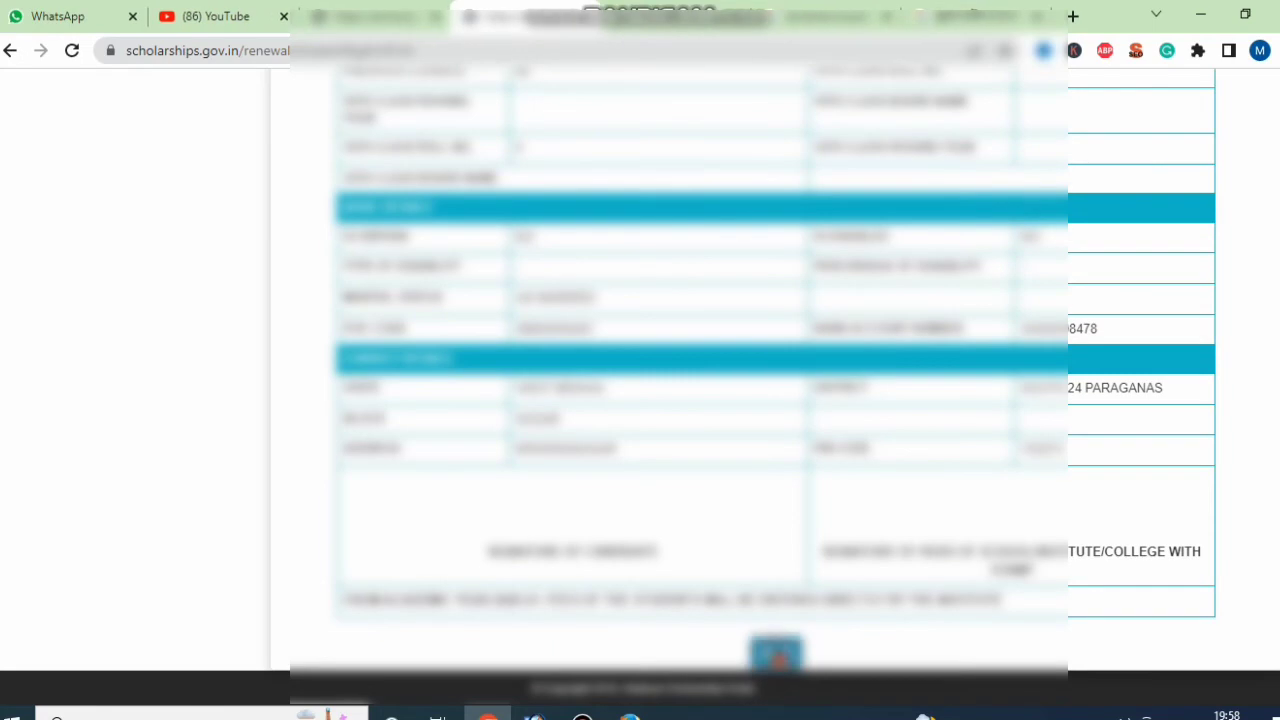
scroll(806, 537, "up", 7)
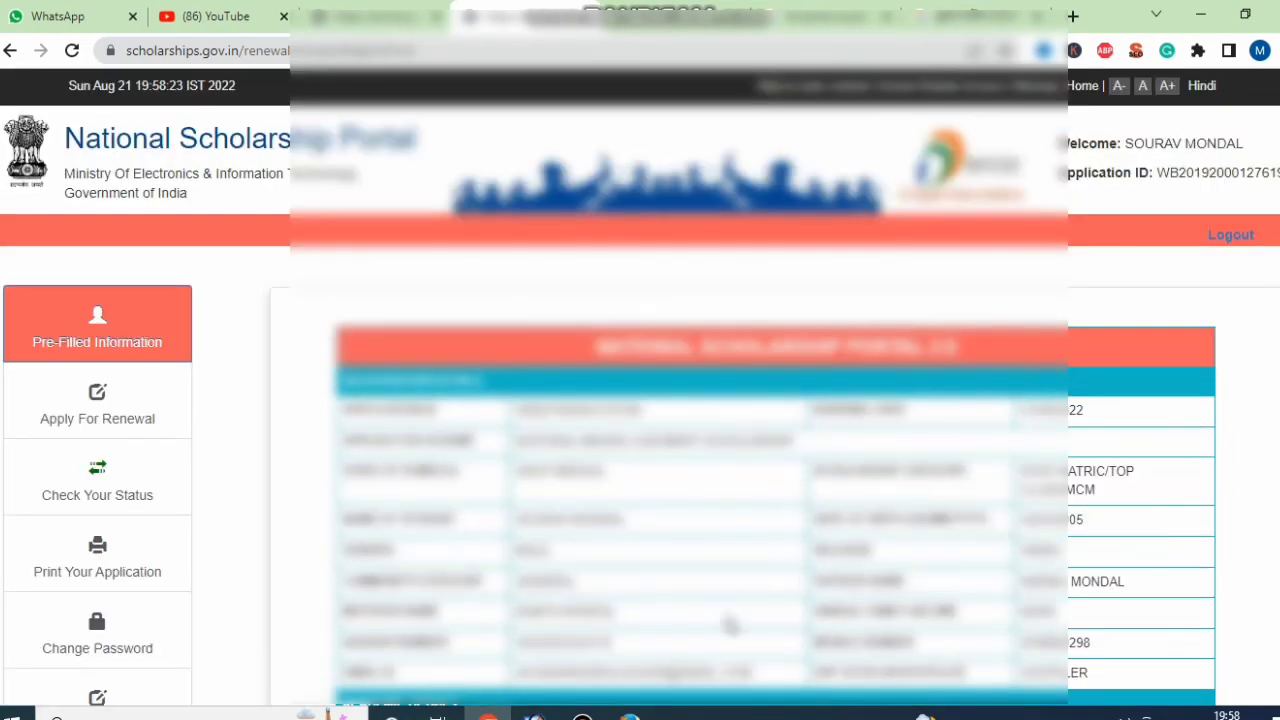
left_click(583, 716)
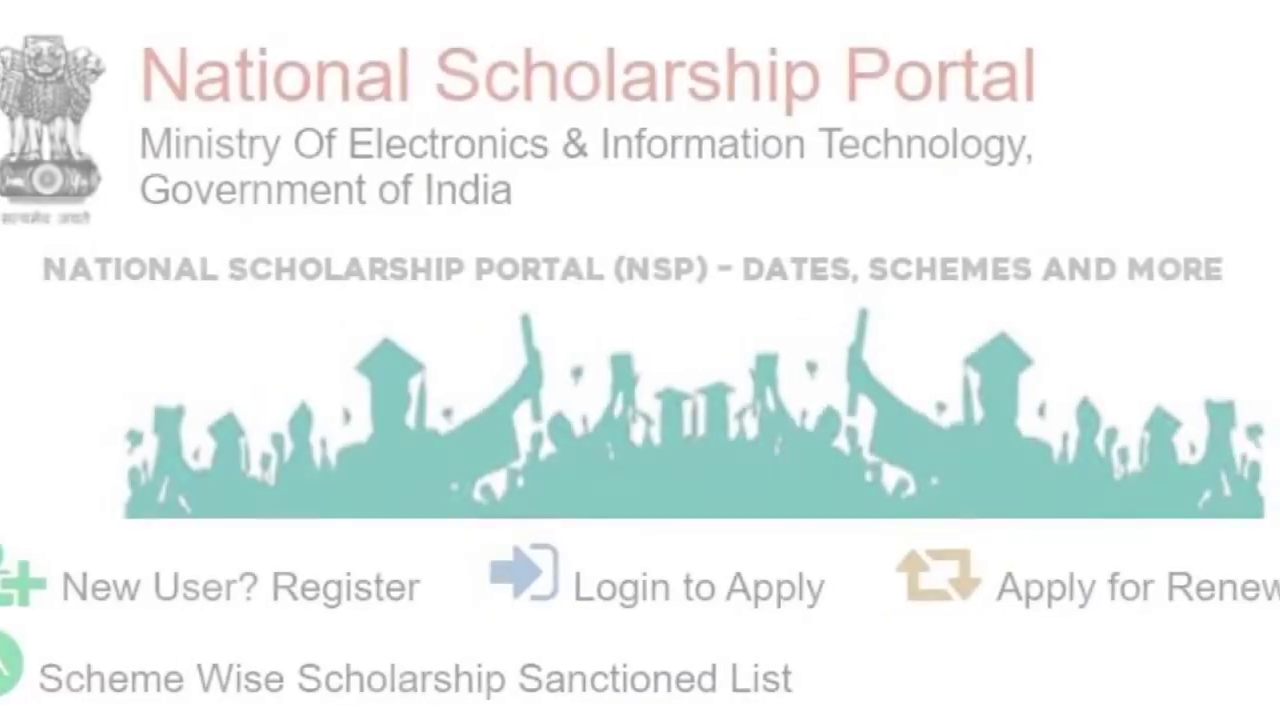